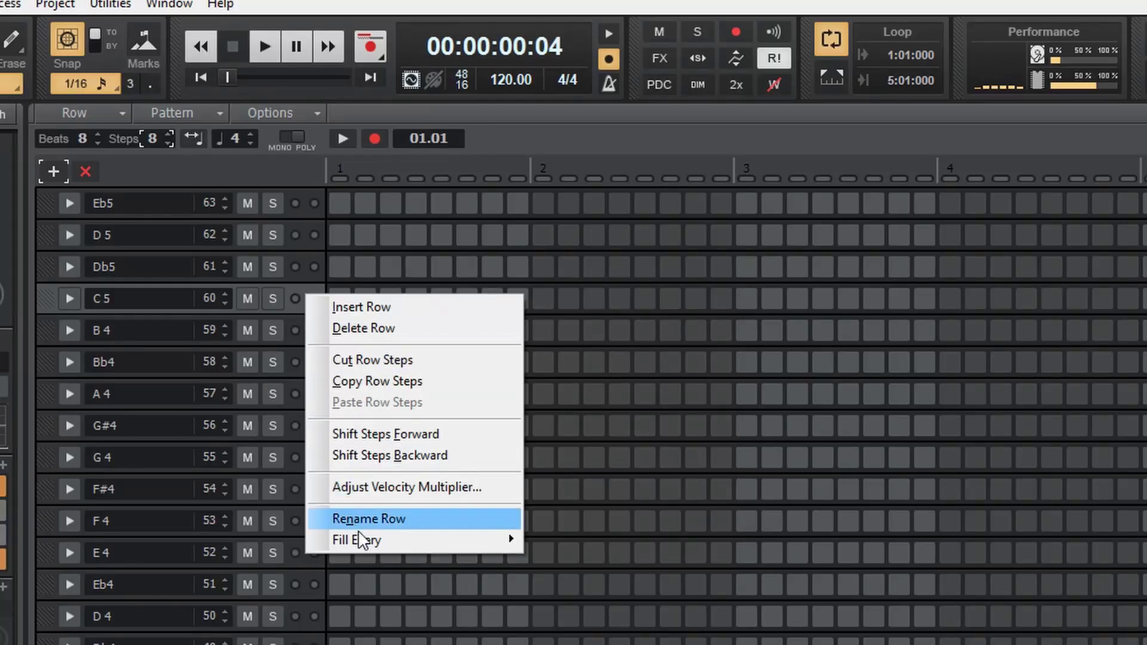
# - Fill every 4th step of the C 5 row in the step pattern
pyautogui.moveTo(362, 539)
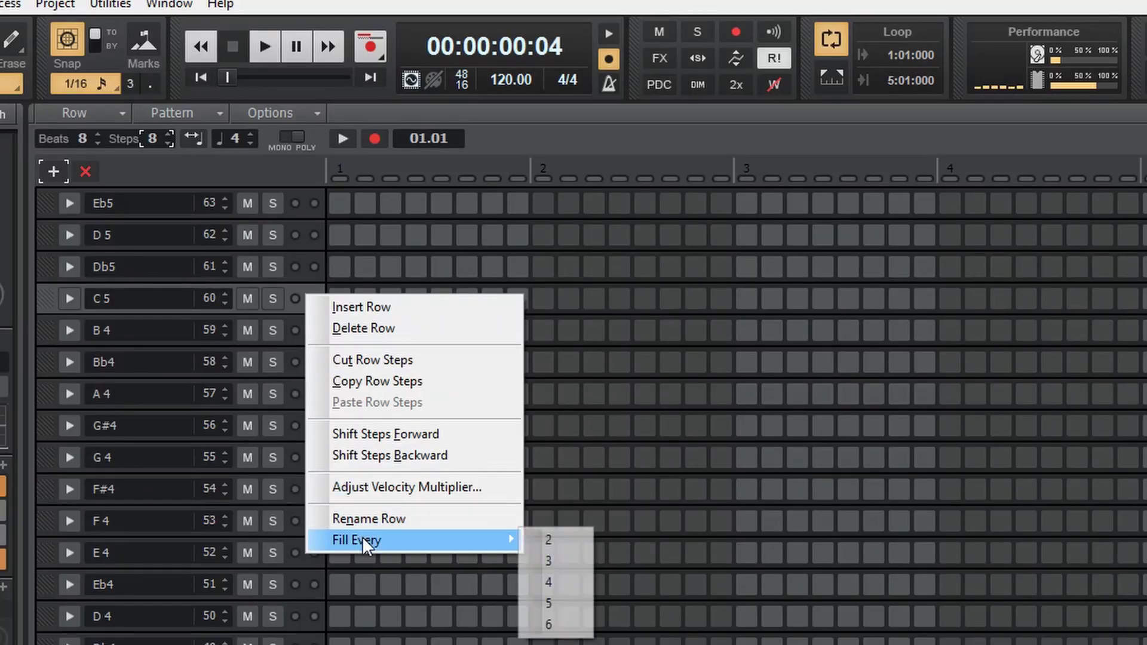
pyautogui.click(543, 579)
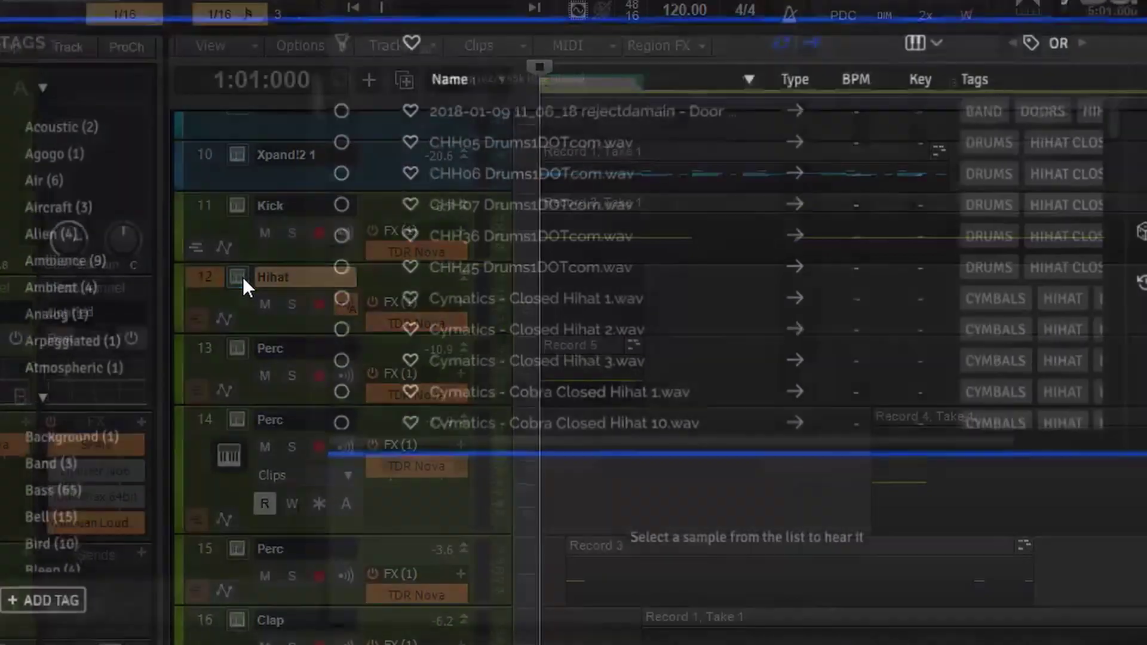
# - Browse the closed hi-hat samples and expand the samples library with its first folder
pyautogui.scroll(-10, 533, 237)
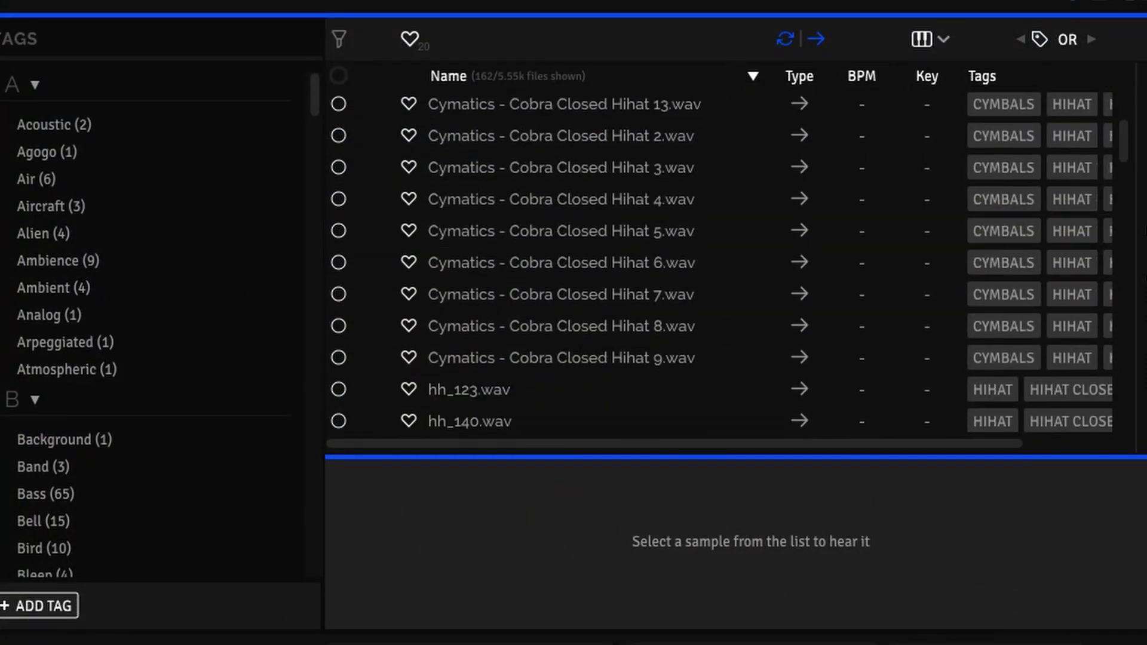
pyautogui.scroll(10, 558, 364)
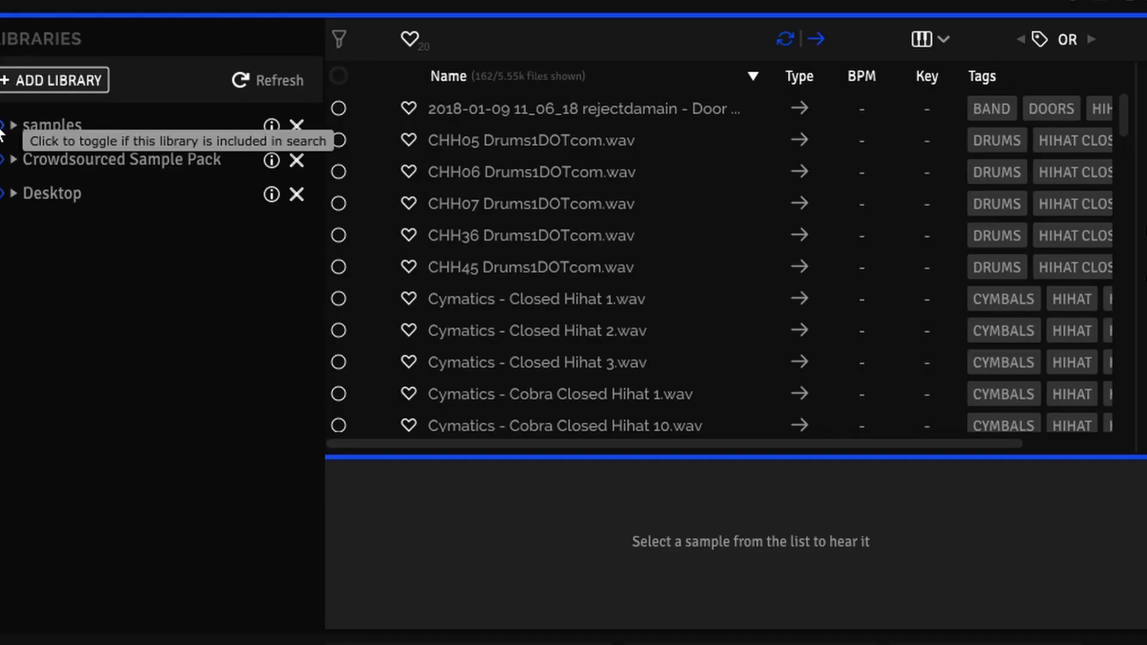
pyautogui.click(12, 124)
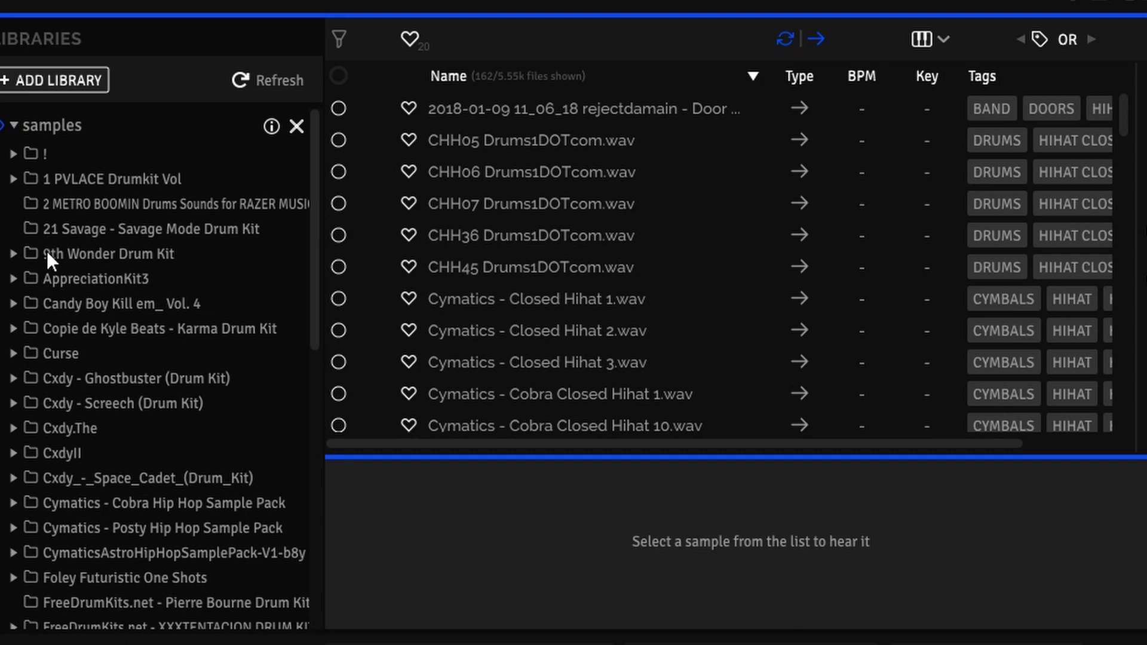
pyautogui.click(17, 153)
pyautogui.click(610, 330)
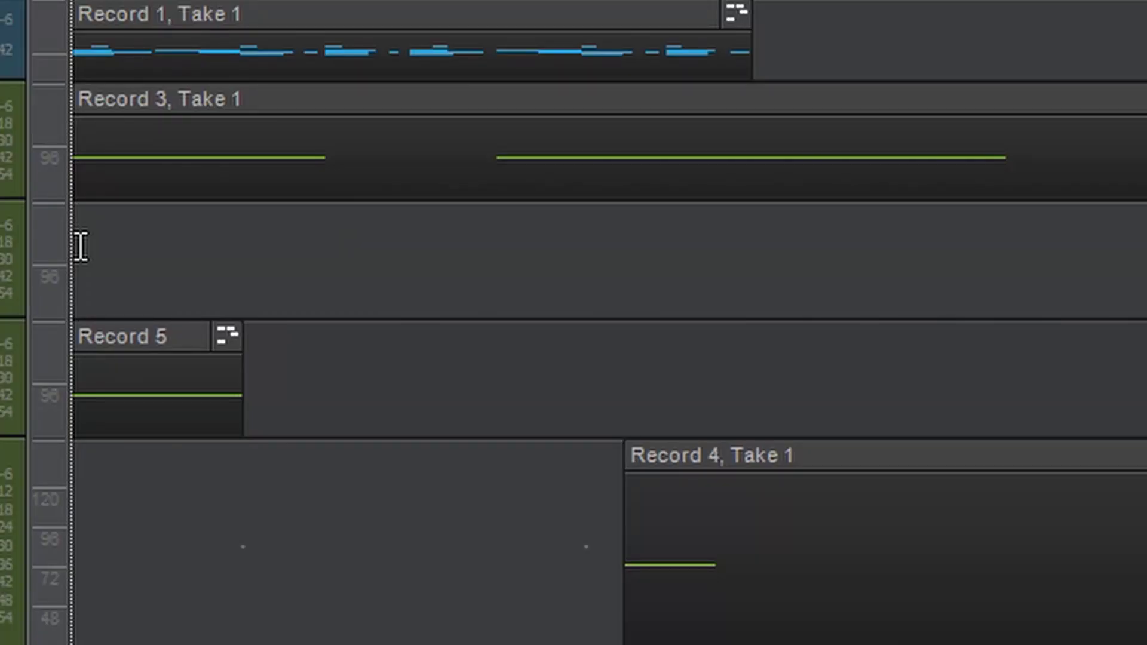
# - Open the Step Sequencer for the empty Hihat track near the start of the timeline and maximize its view
pyautogui.click(218, 243)
pyautogui.click(542, 236)
pyautogui.click(991, 271)
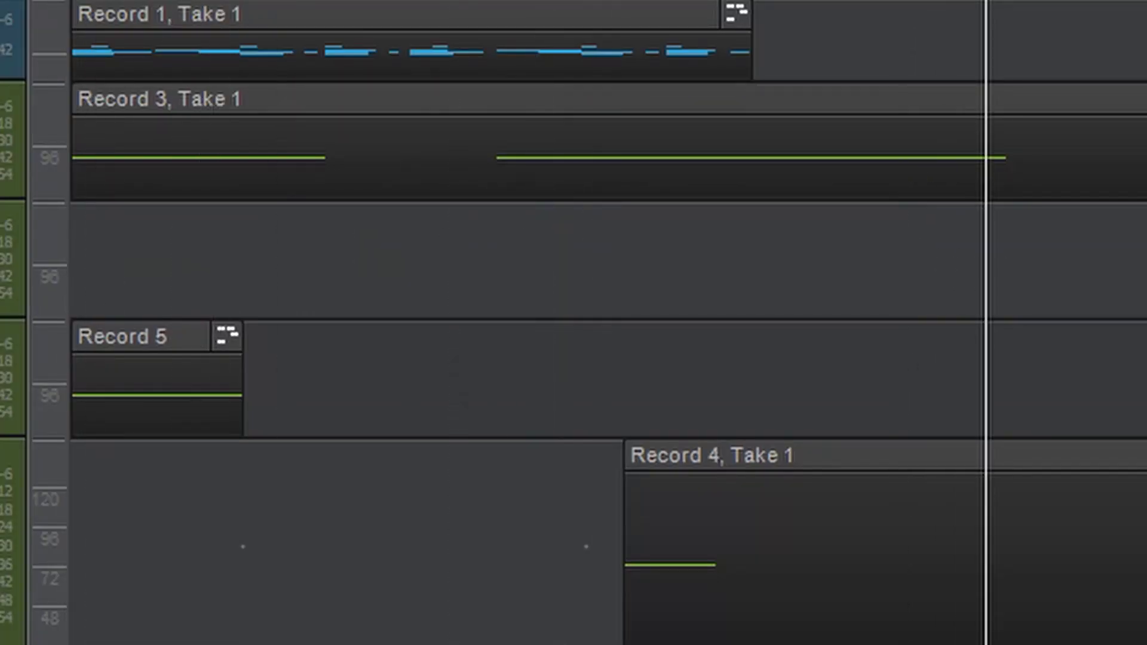
pyautogui.click(88, 245)
pyautogui.rightClick(91, 244)
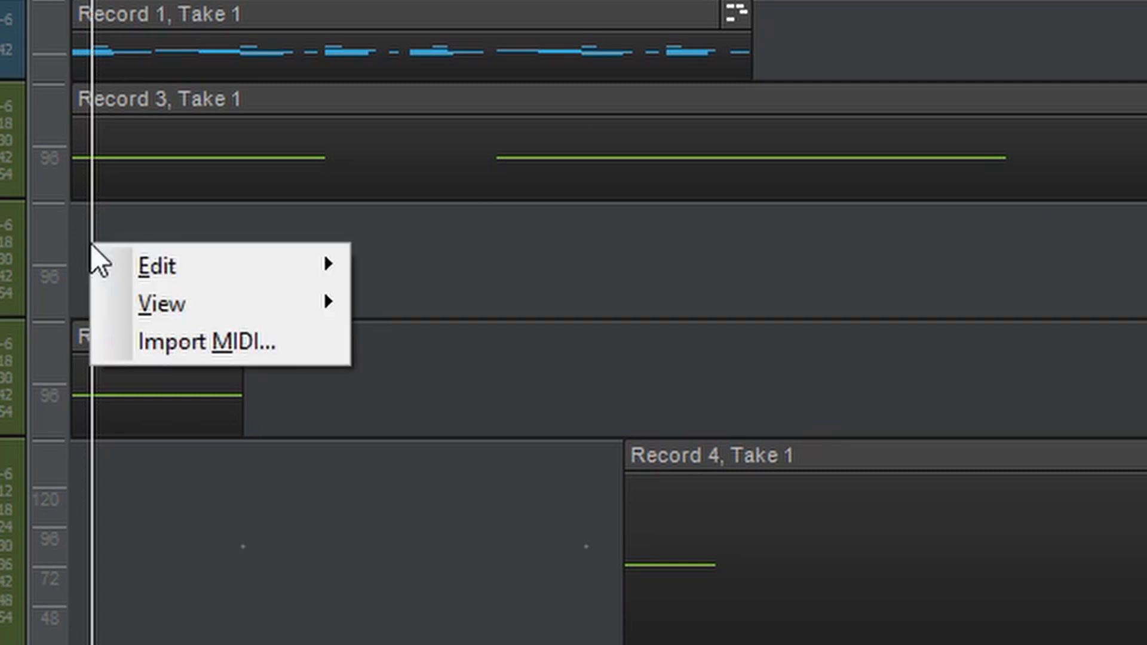
pyautogui.moveTo(181, 315)
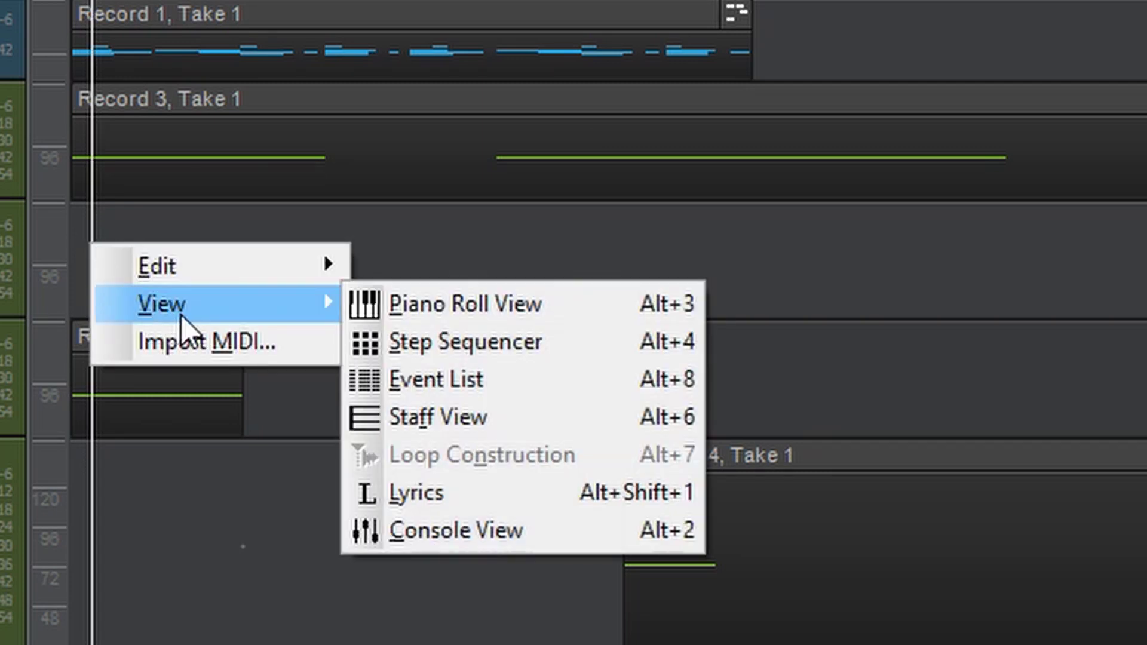
pyautogui.click(388, 340)
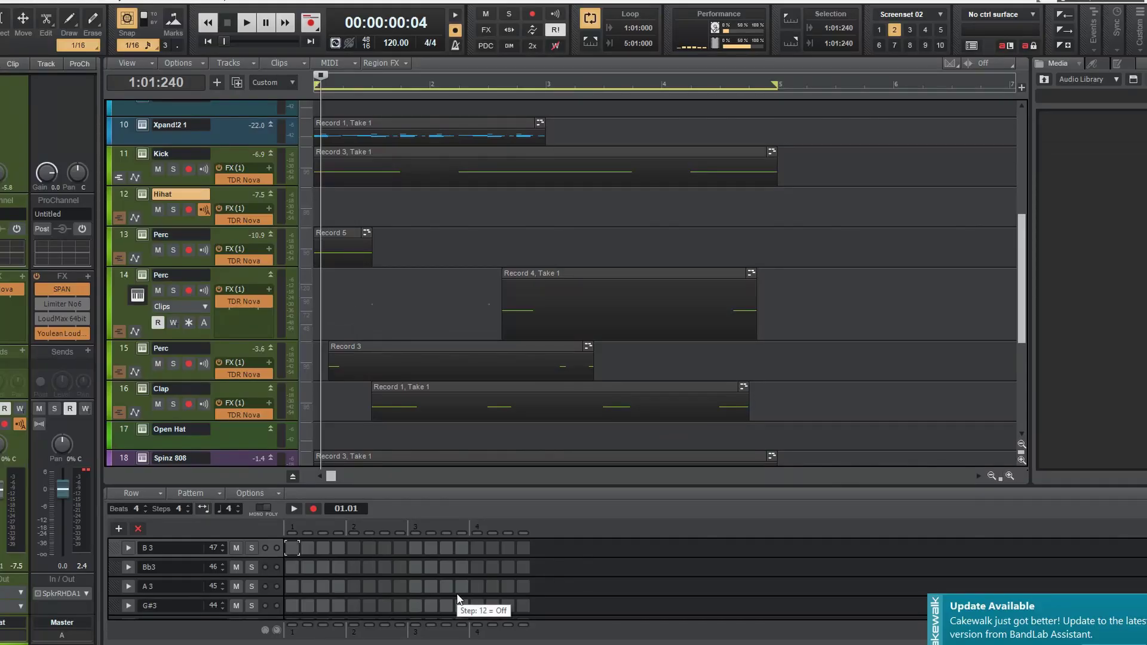
pyautogui.hotkey('shift', 'd')
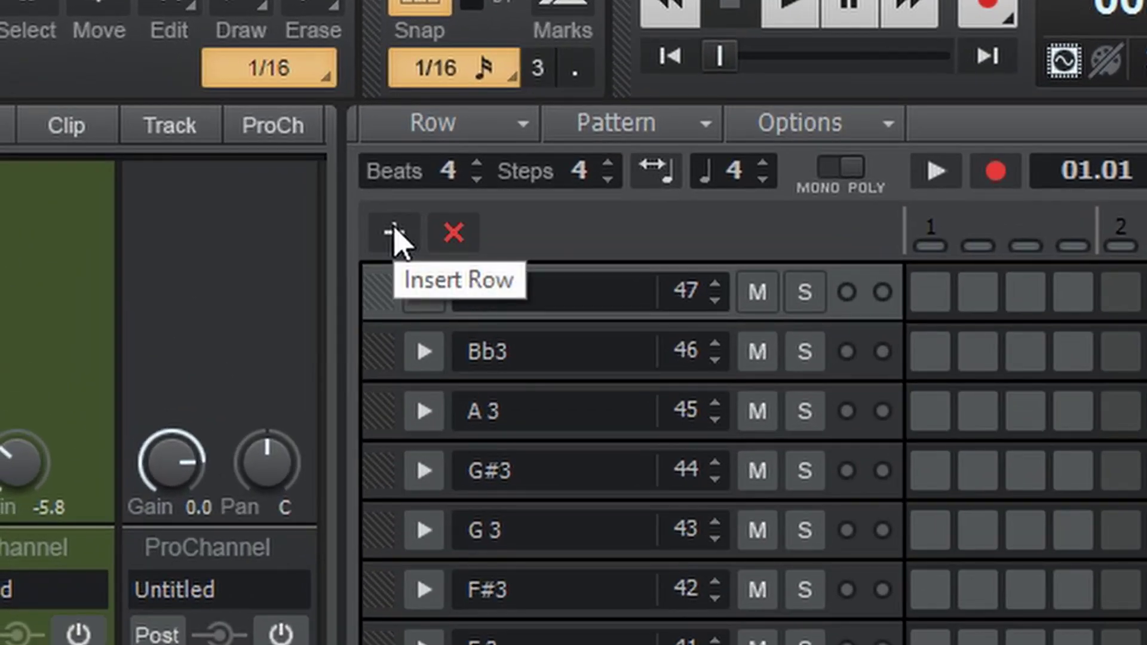
# - Insert 16 rows above B 3 in the Step Sequencer, reaching up to Eb5 (63)
pyautogui.click(395, 236)
pyautogui.click(395, 236)
pyautogui.click(394, 236)
pyautogui.click(395, 236)
pyautogui.click(395, 236)
pyautogui.click(395, 236)
pyautogui.click(394, 236)
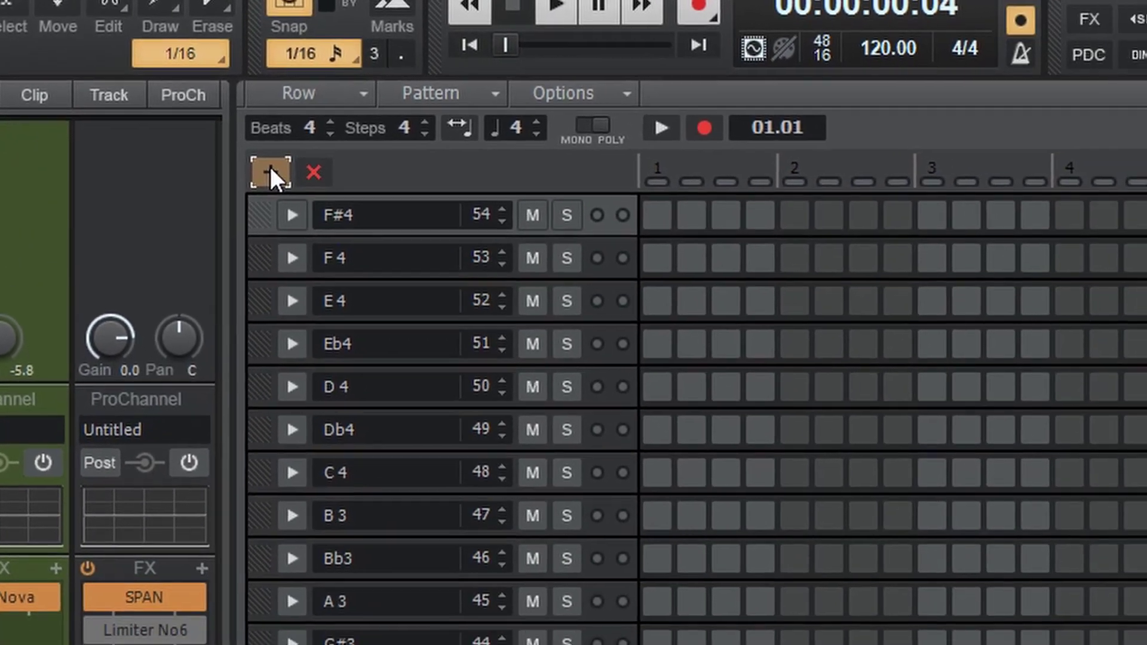
pyautogui.doubleClick(270, 172)
pyautogui.click(270, 172)
pyautogui.click(270, 173)
pyautogui.click(270, 172)
pyautogui.click(270, 172)
pyautogui.click(270, 173)
pyautogui.click(271, 172)
pyautogui.click(270, 172)
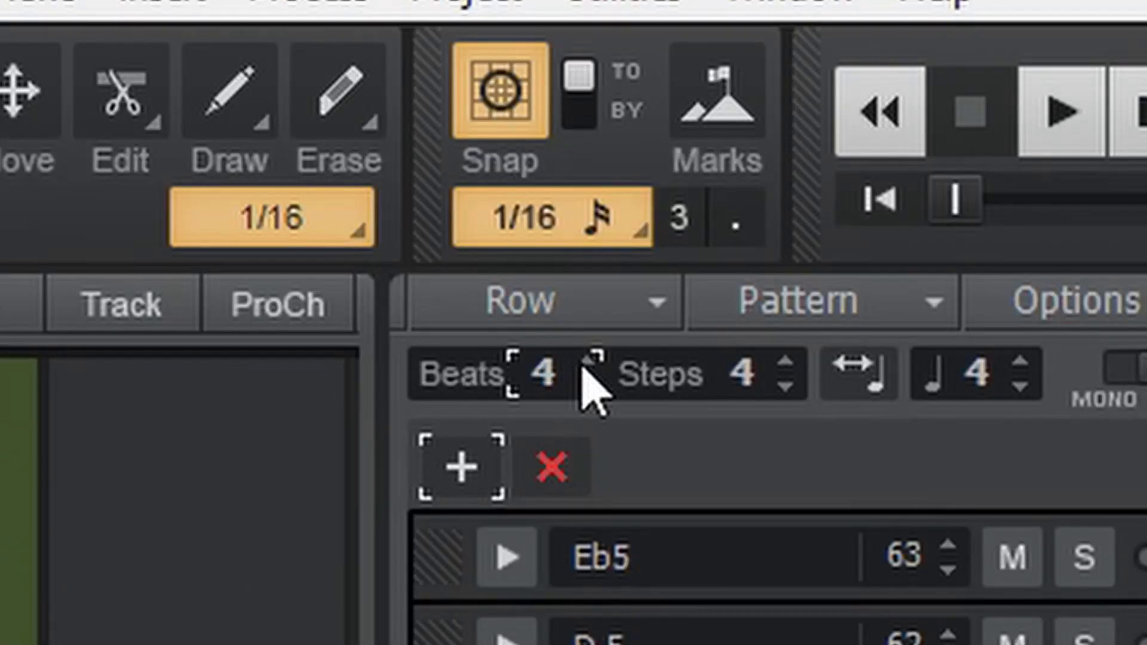
# - Set the step pattern to 8 beats with 8 steps per beat
pyautogui.scroll(4, 586, 373)
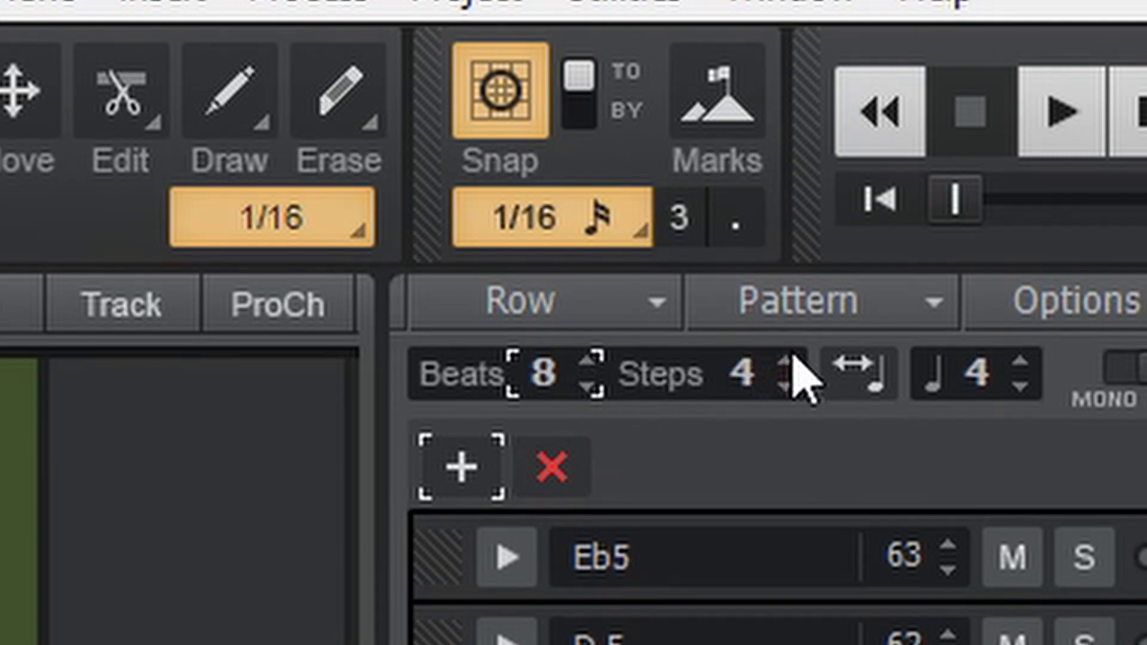
pyautogui.scroll(3, 786, 372)
pyautogui.scroll(1, 786, 374)
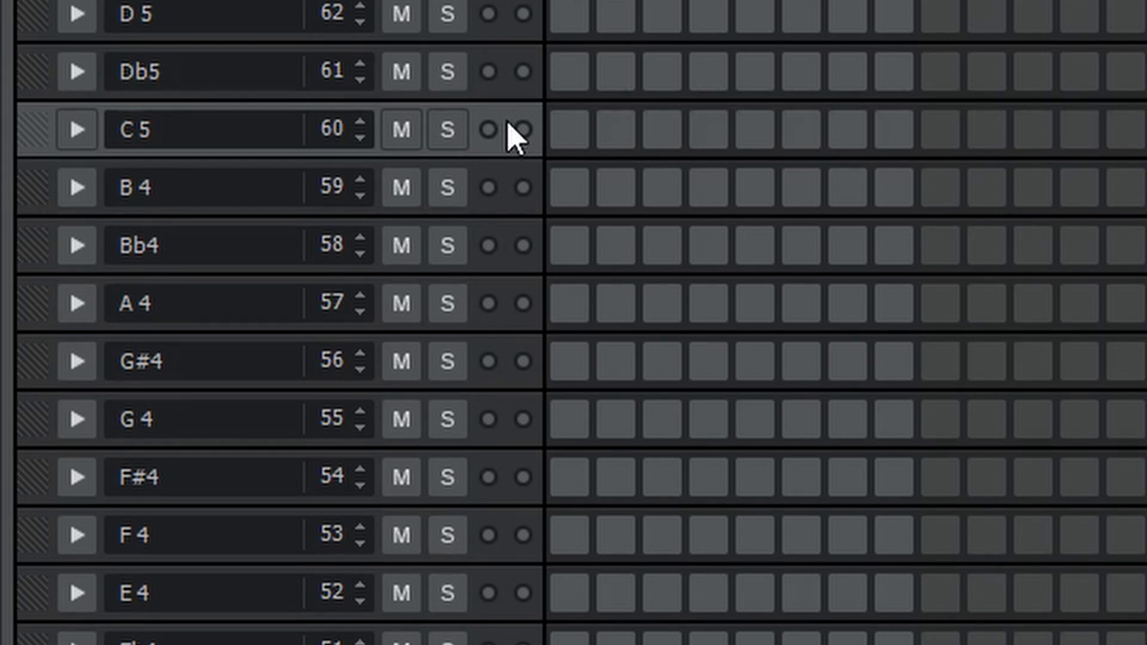
# - Fill every 4th step of the C 5 row in the hi-hat pattern
pyautogui.rightClick(508, 123)
pyautogui.moveTo(741, 591)
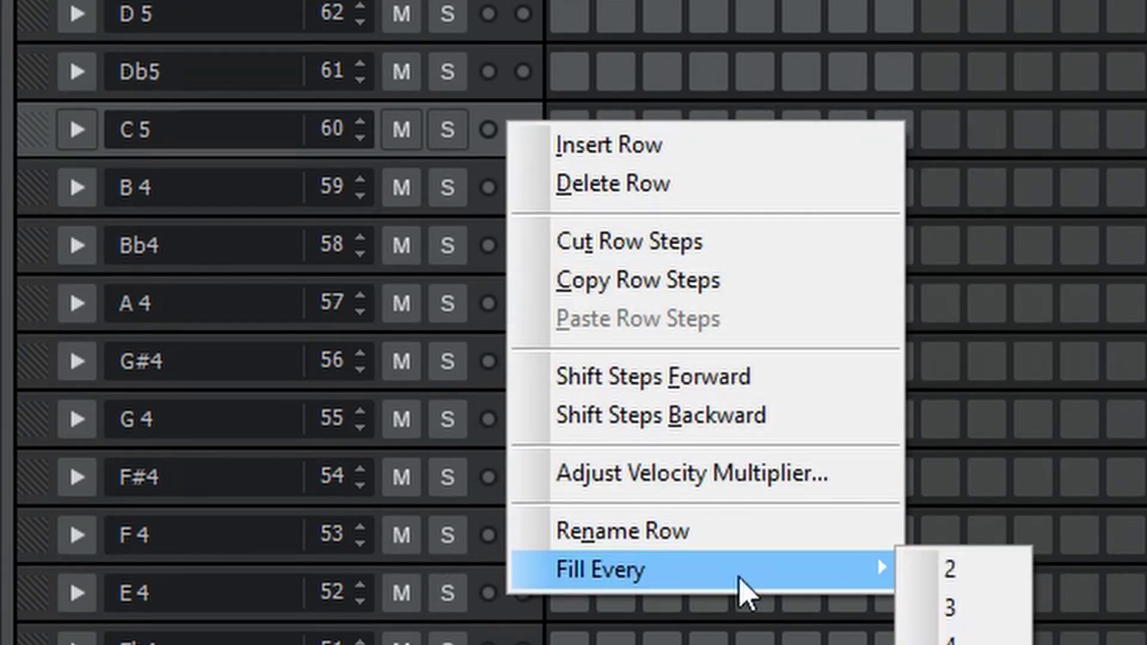
pyautogui.click(942, 635)
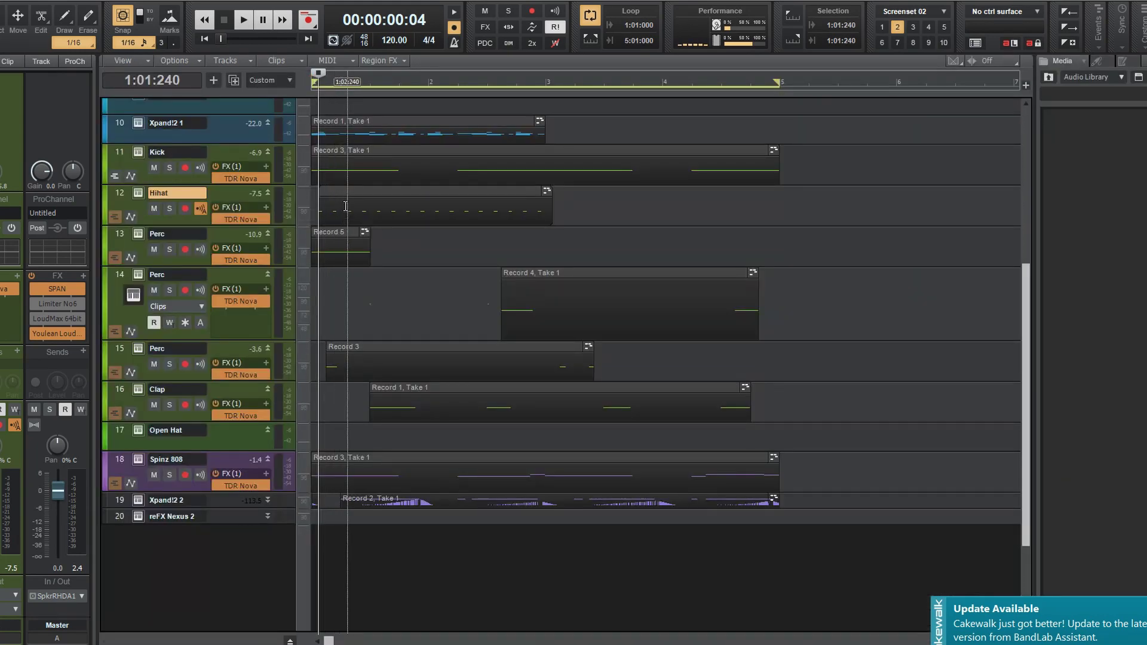
# - Move the Hihat clip to the start of the timeline and reopen it in the Step Sequencer
pyautogui.click(350, 195)
pyautogui.moveTo(350, 196); pyautogui.dragTo(328, 190)
pyautogui.doubleClick(328, 190)
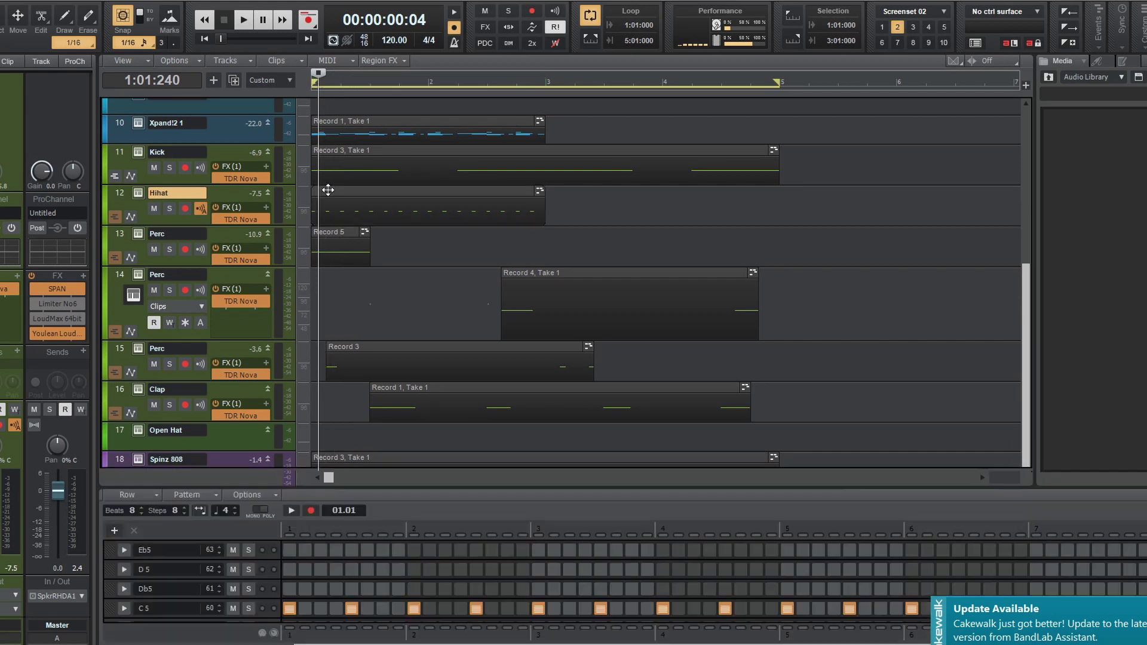
# - Maximize the Step Sequencer view and play back the hi-hat pattern from the start
pyautogui.hotkey('shift', 'd')
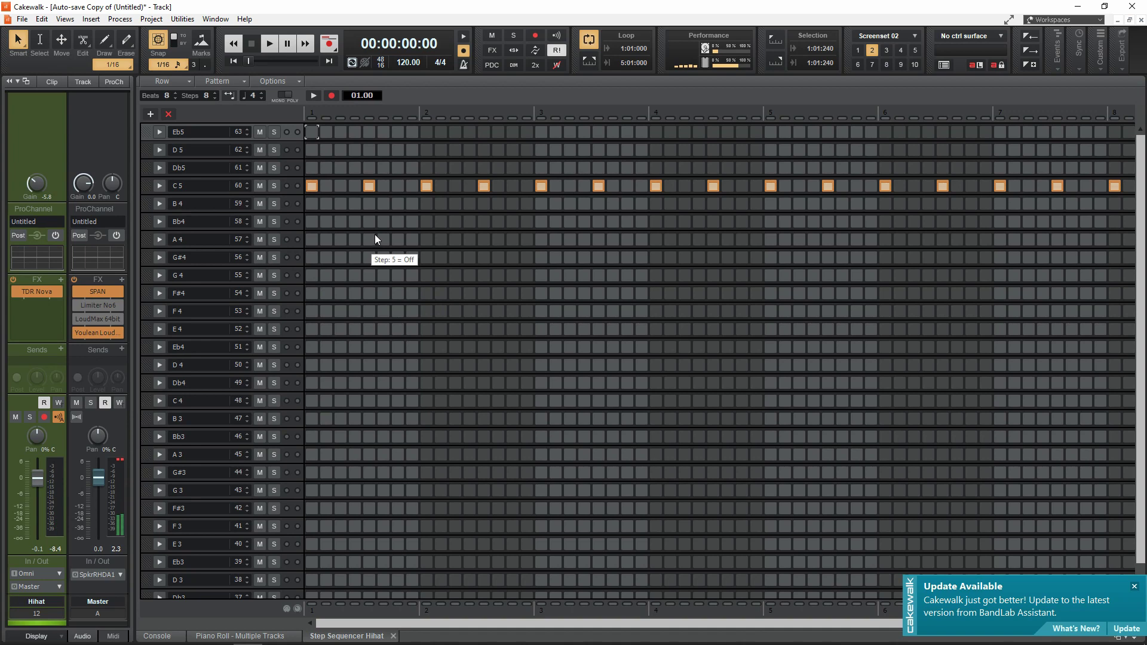
pyautogui.press('space')
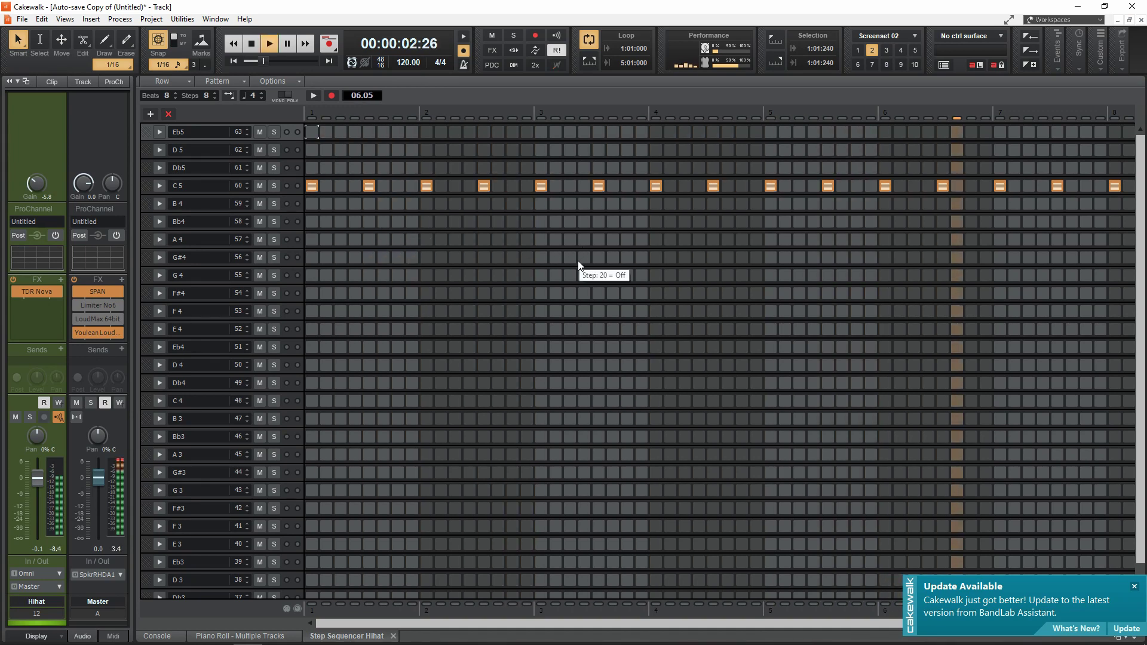
pyautogui.press('space')
# - Try filling every 2nd step of the C 5 row, listen to it, and undo the fill
pyautogui.rightClick(292, 188)
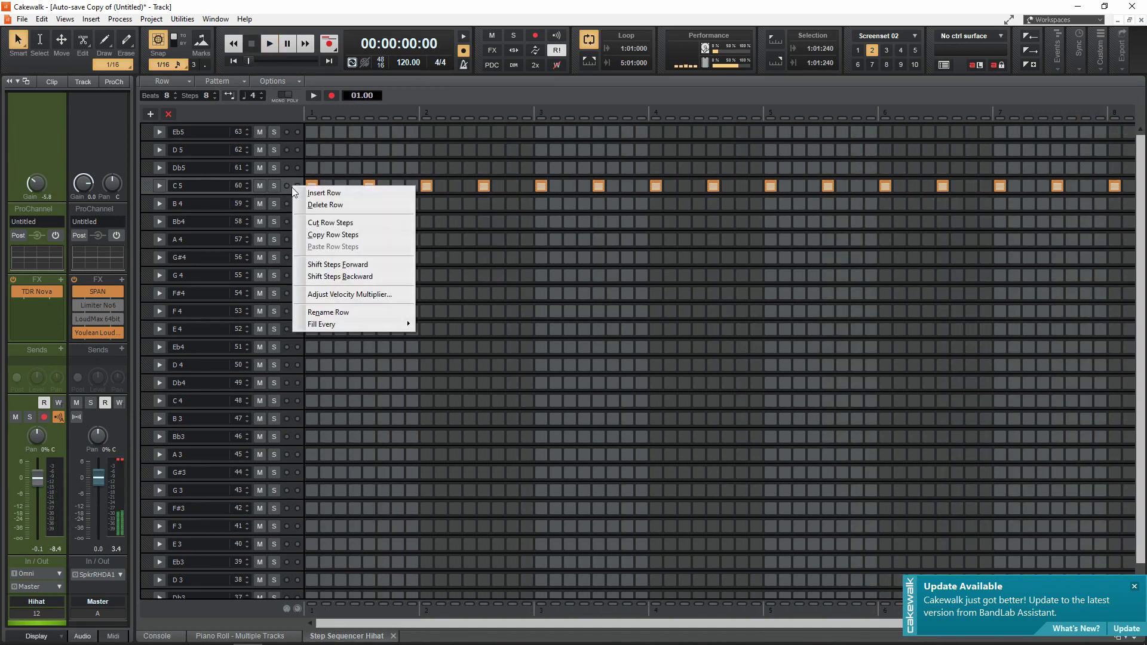
pyautogui.click(422, 322)
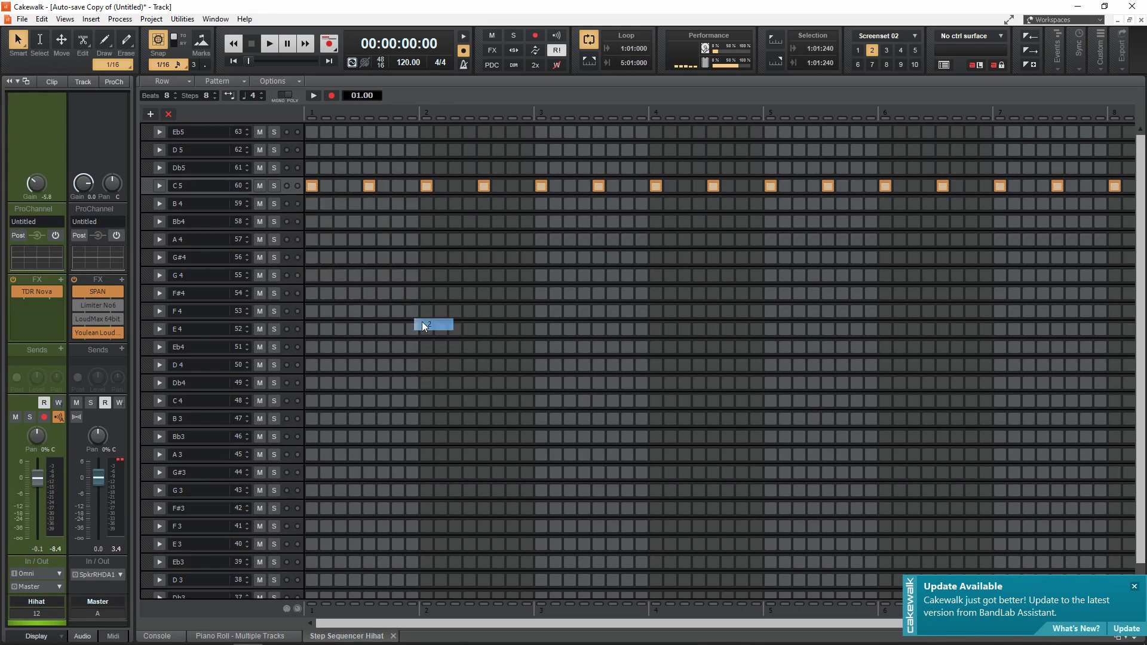
pyautogui.press('space')
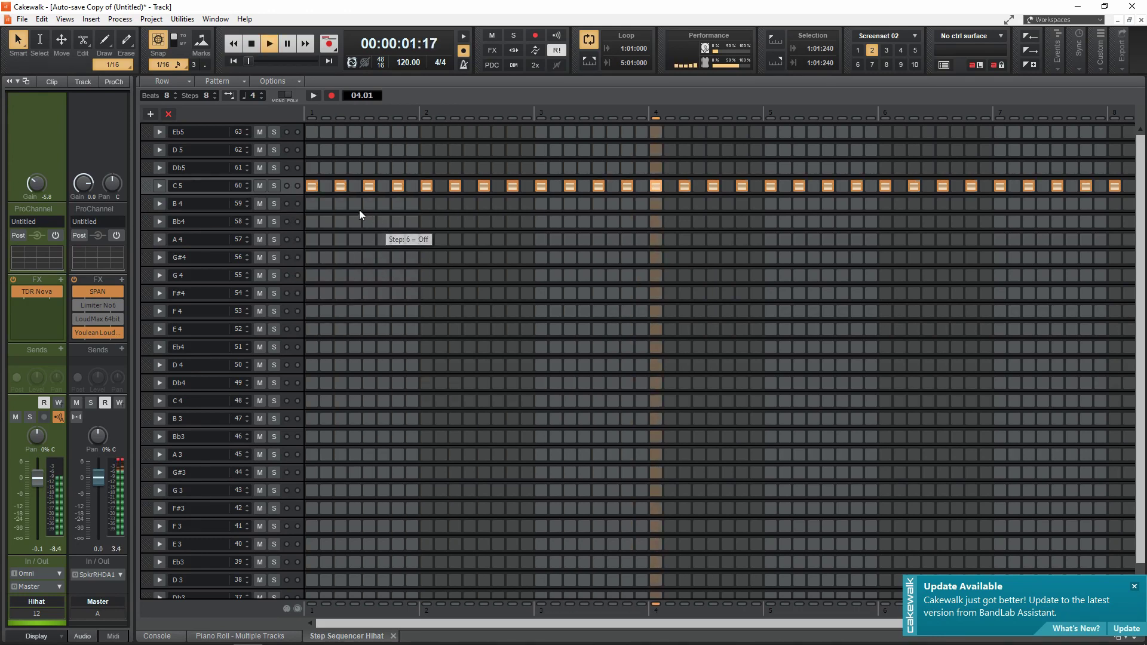
pyautogui.press('space')
pyautogui.hotkey('ctrl', 'z')
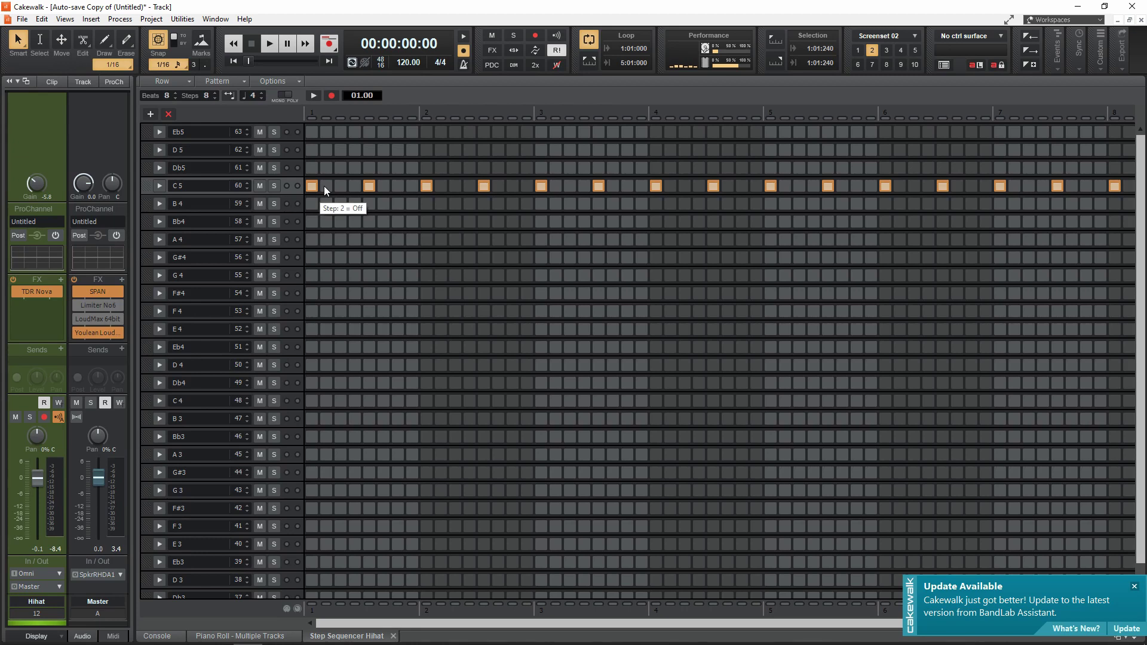
# - Turn on steps 2 to 4 in the C 5 row and play back the pattern
pyautogui.moveTo(324, 185); pyautogui.dragTo(355, 186)
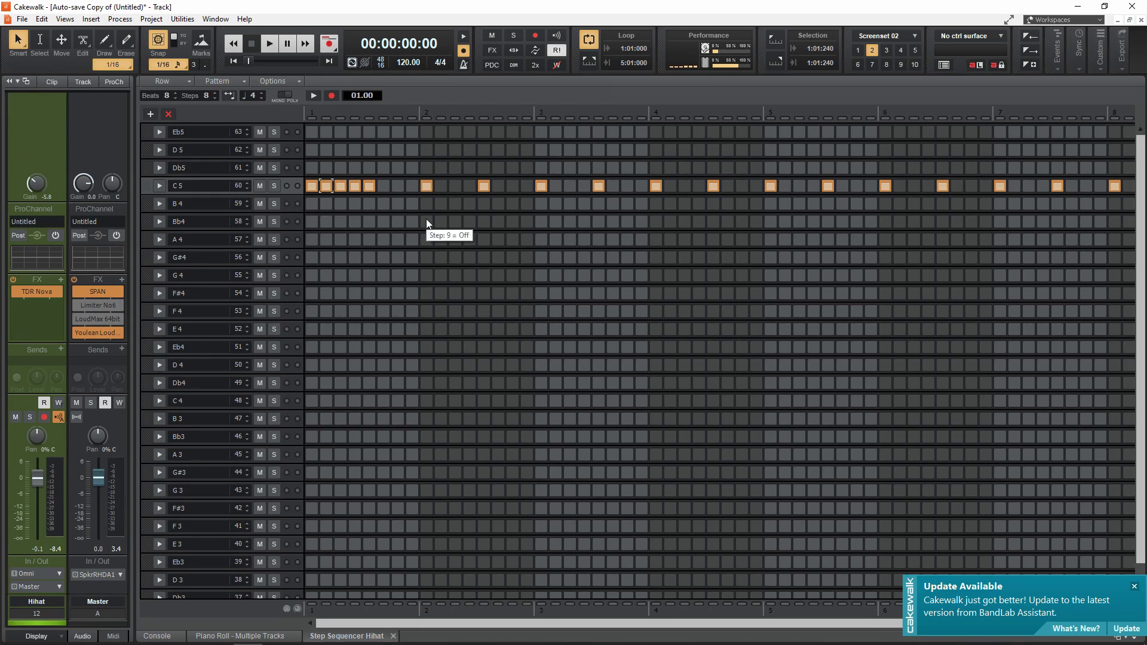
pyautogui.press('space')
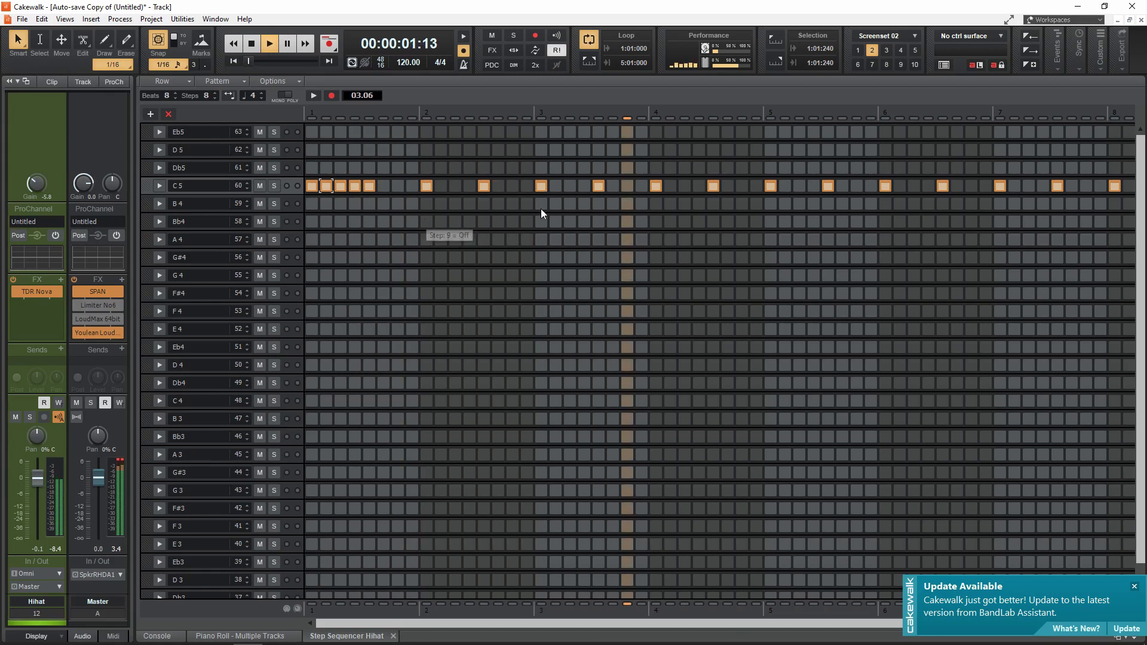
pyautogui.press('space')
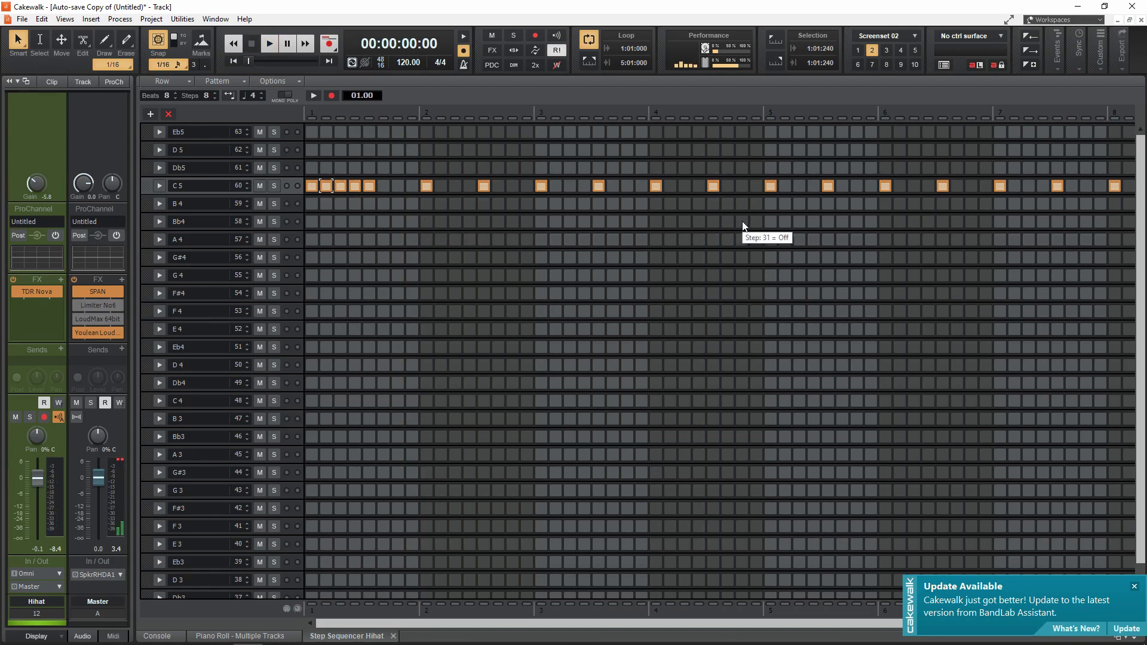
# - Add a lower-pitched hit at step 31 in the Bb4 row and play back the pattern
pyautogui.click(742, 221)
pyautogui.press('space')
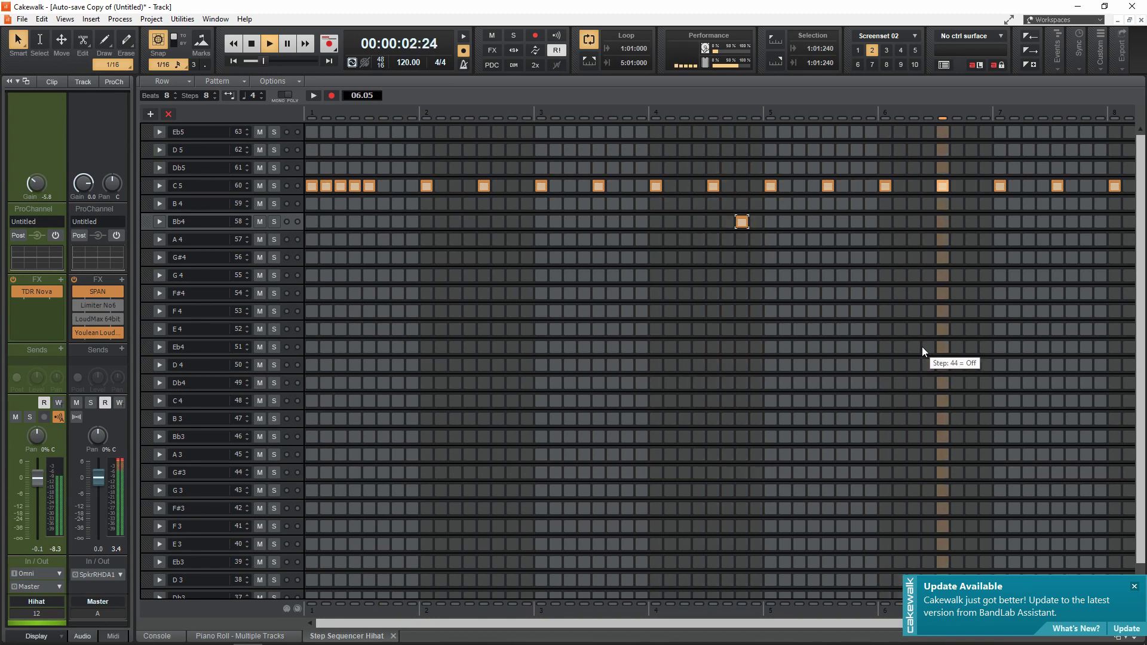
pyautogui.press('space')
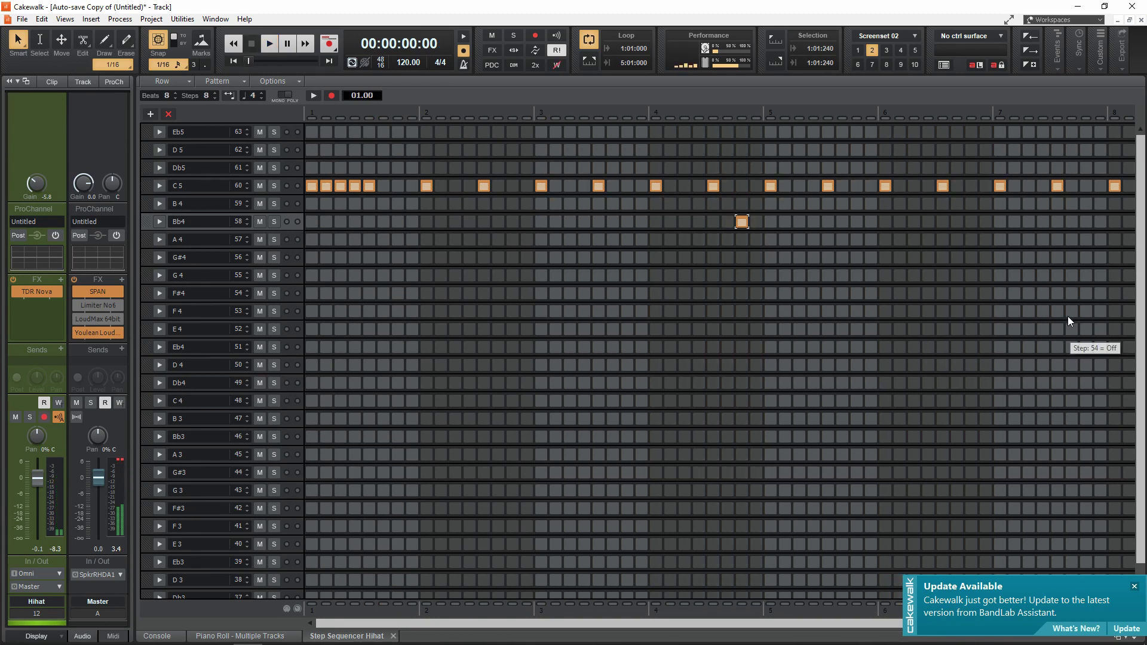
# - Turn on steps 54 to 56 in the F 4 row and play back the pattern
pyautogui.moveTo(1072, 312); pyautogui.dragTo(1102, 311)
pyautogui.press('space')
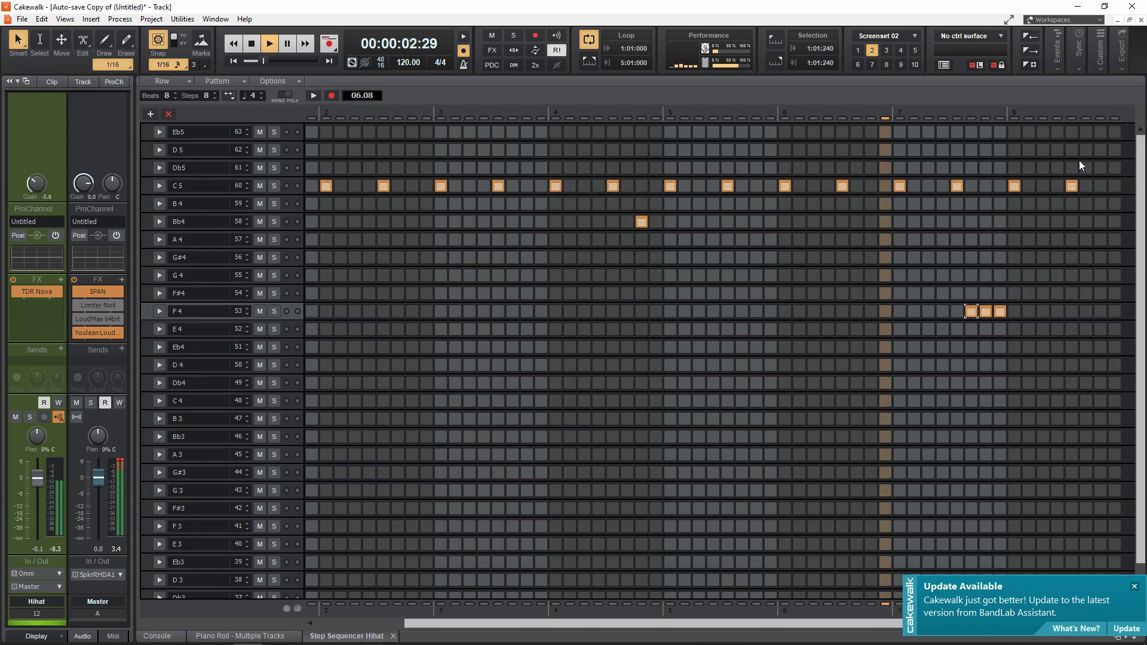
pyautogui.press('space')
# - Turn on steps 61 to 63 in the D 5 row, and switch step 14 of the F 4 row on and off again
pyautogui.moveTo(1101, 150)
pyautogui.mouseDown()
pyautogui.moveTo(1115, 150)
pyautogui.moveTo(1072, 150)
pyautogui.mouseUp()
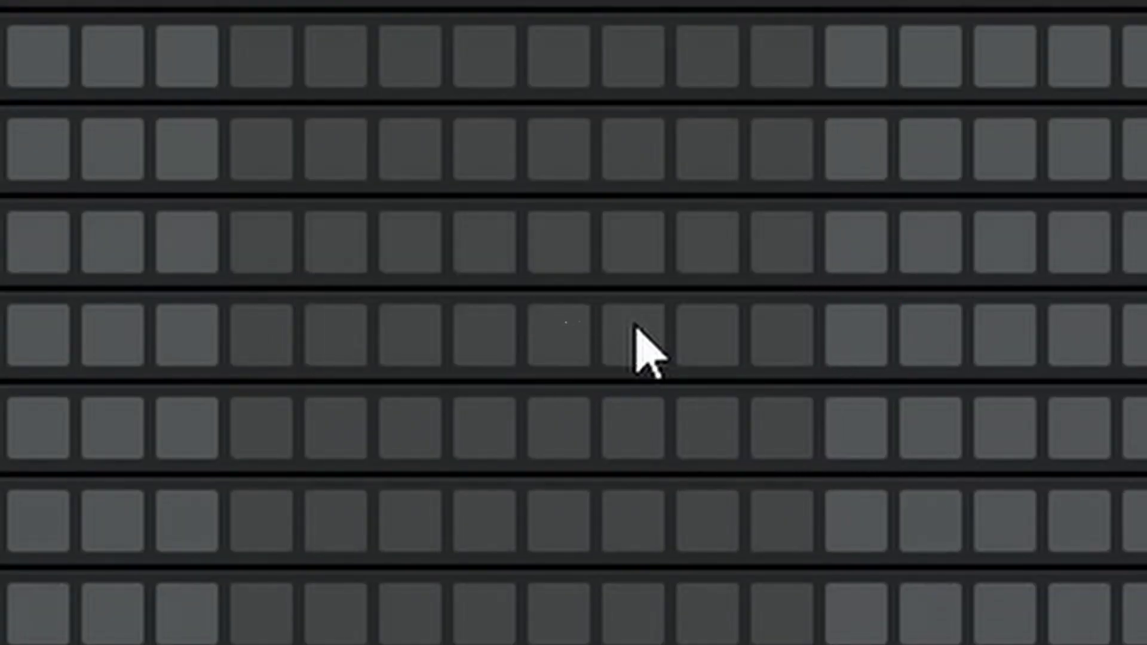
pyautogui.click(636, 328)
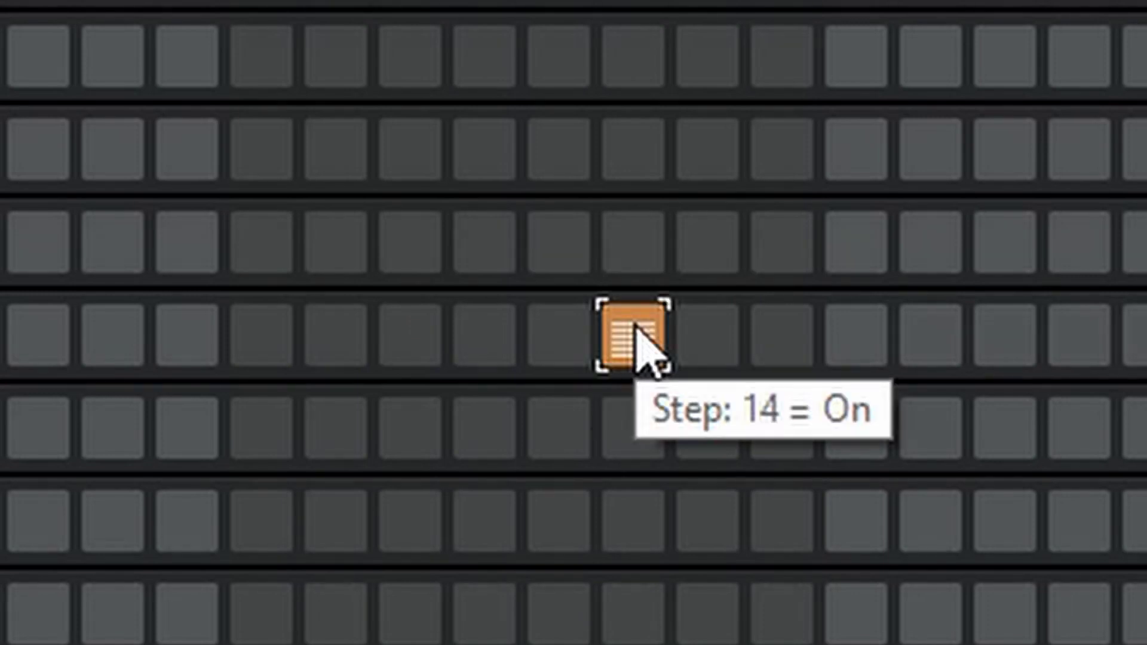
pyautogui.click(637, 328)
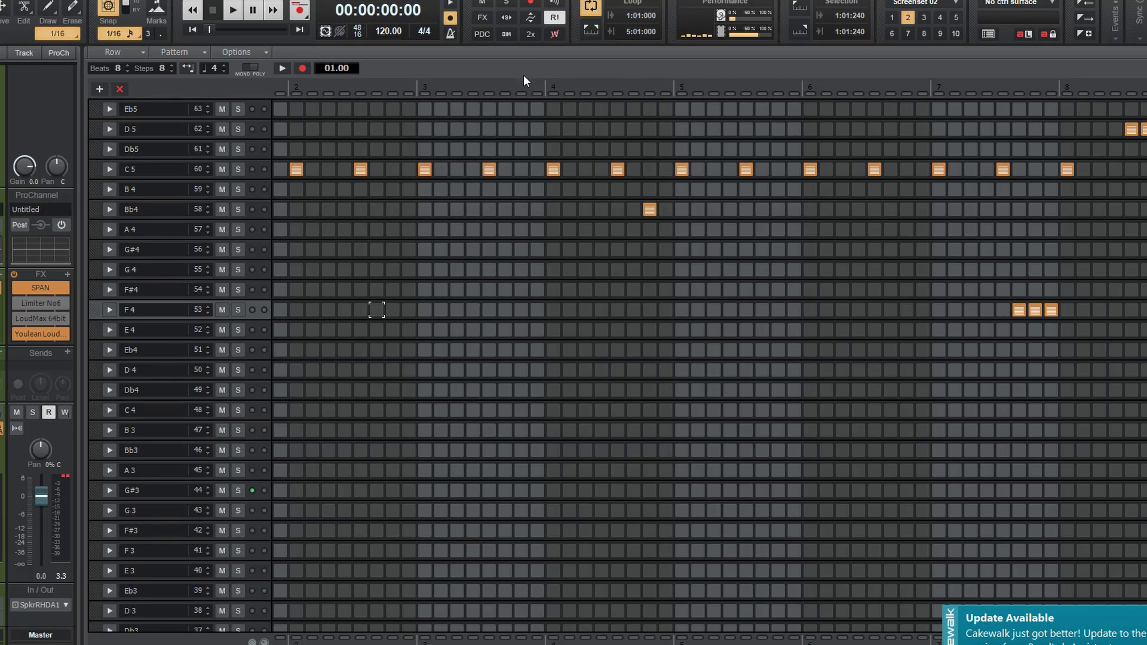
# - Return to the Track view and select the Hihat clip
pyautogui.hotkey('alt', '1')
pyautogui.scroll(5, 423, 240)
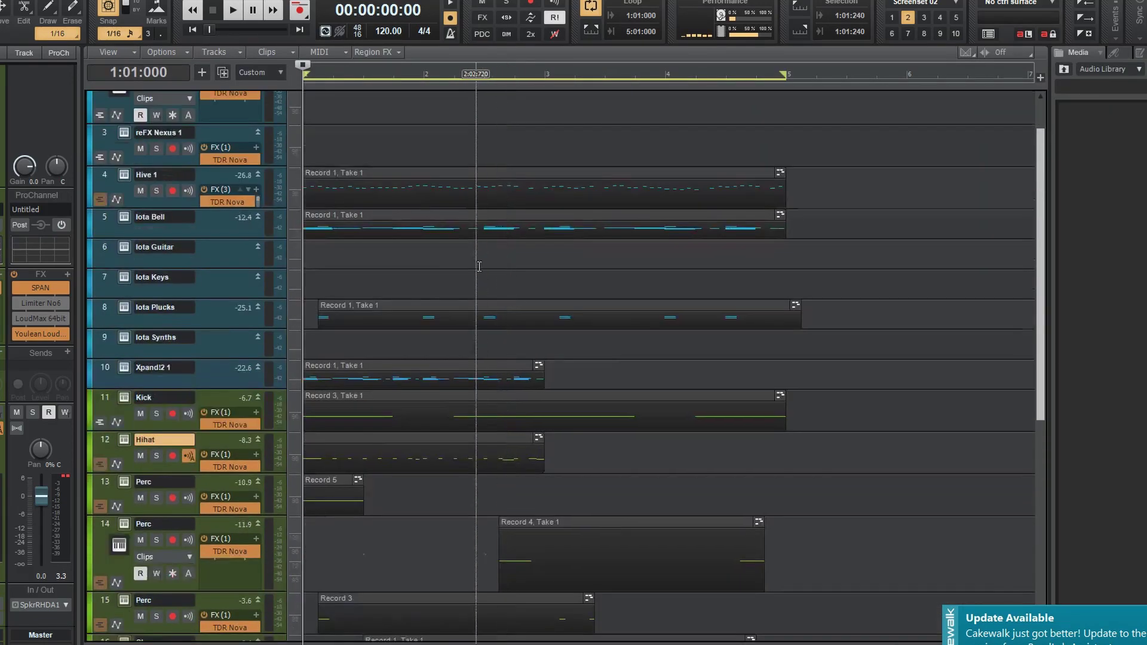
pyautogui.scroll(-5, 358, 216)
pyautogui.click(319, 187)
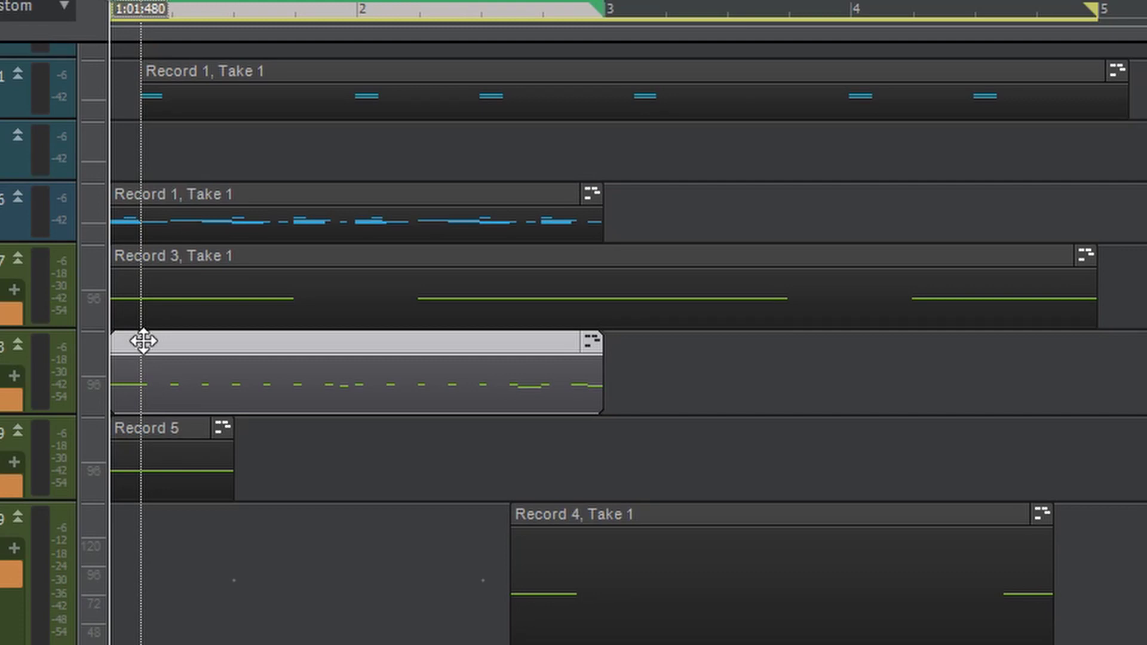
# - Place a linked copy of the Hihat clip directly after the original, starting at measure 3
pyautogui.moveTo(143, 341); pyautogui.dragTo(639, 349)
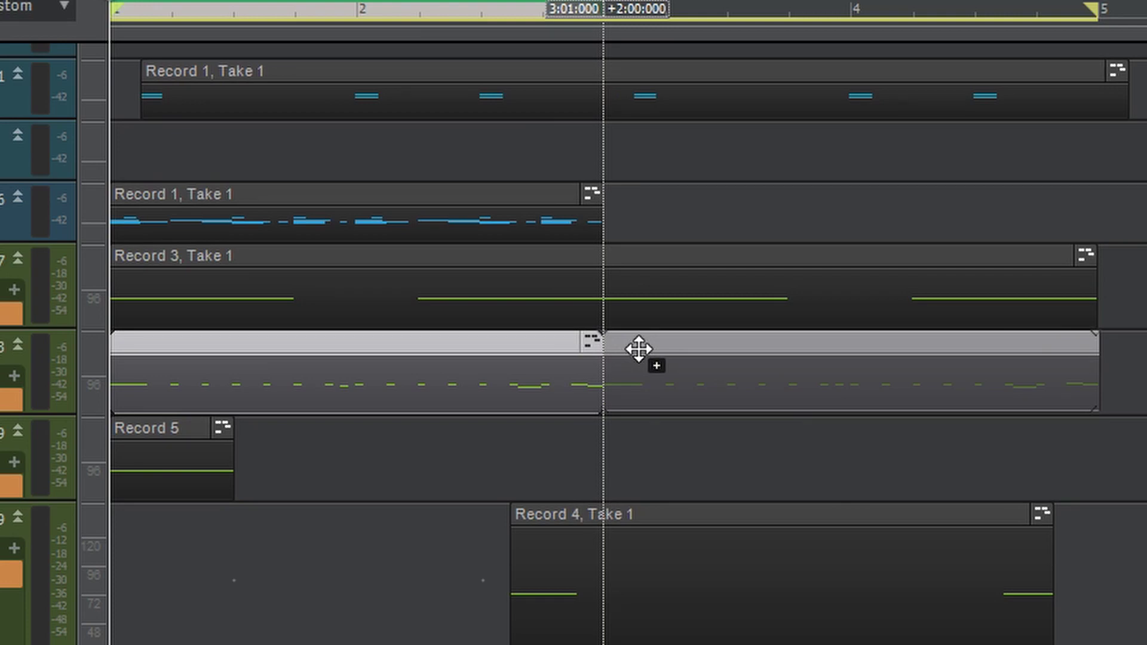
pyautogui.moveTo(639, 349); pyautogui.dragTo(630, 341)
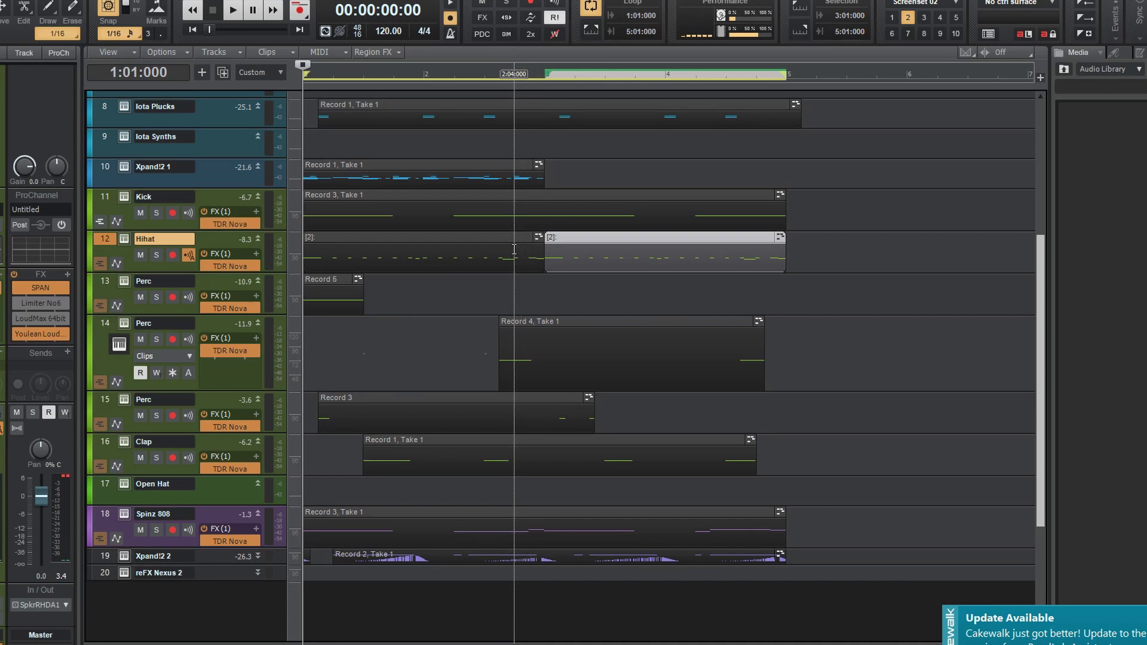
# - Try moving the five-step opening roll in the copied clip from the C 5 row to the E 3 row and play back both clips
pyautogui.doubleClick(730, 248)
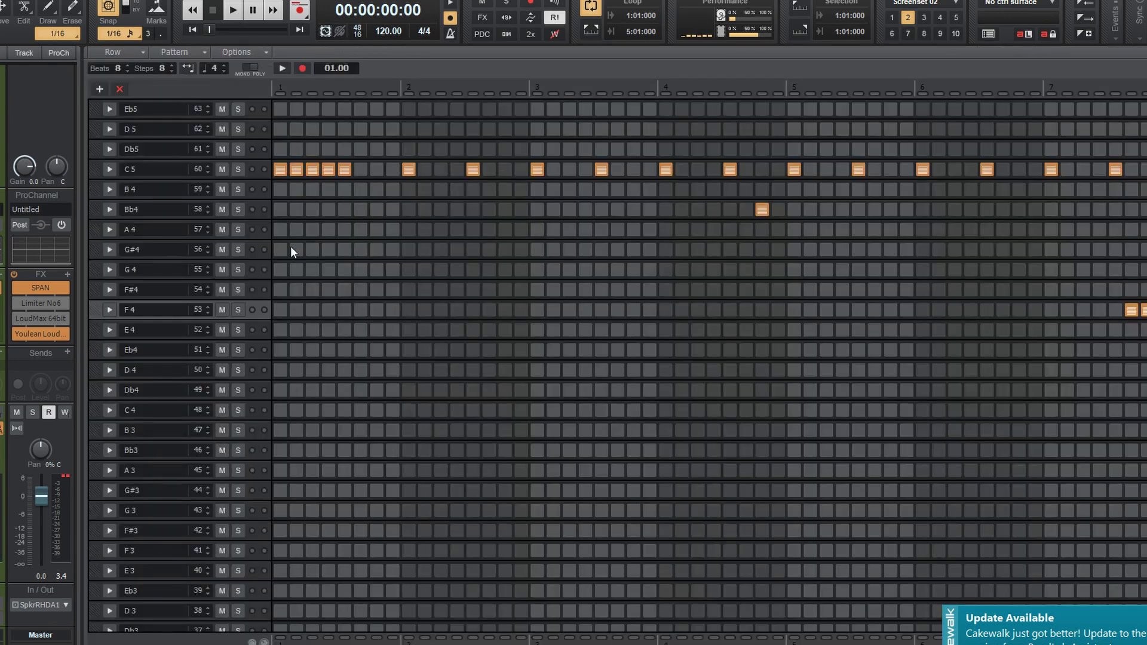
pyautogui.moveTo(344, 169); pyautogui.dragTo(297, 170)
pyautogui.click(280, 169)
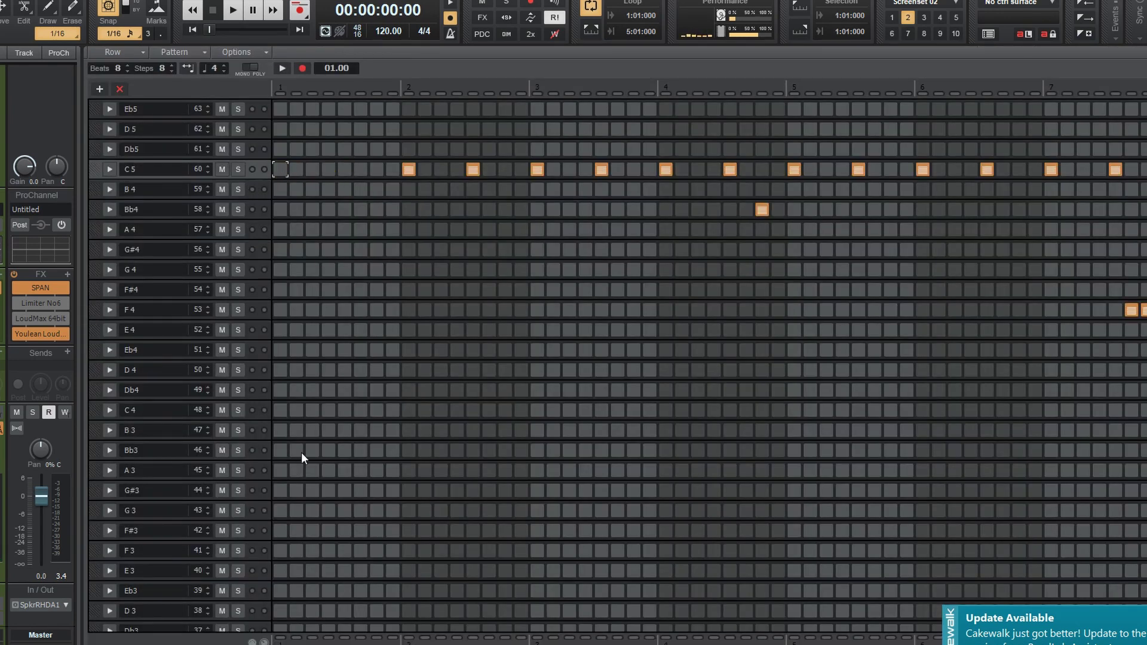
pyautogui.moveTo(280, 571); pyautogui.dragTo(346, 572)
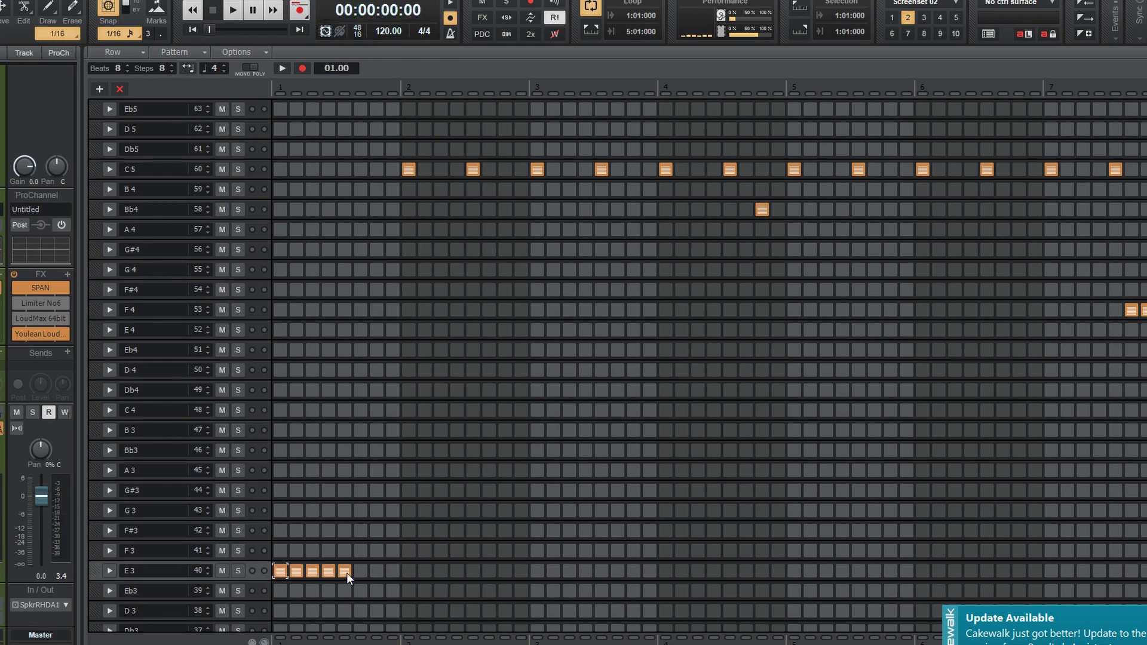
pyautogui.press('space')
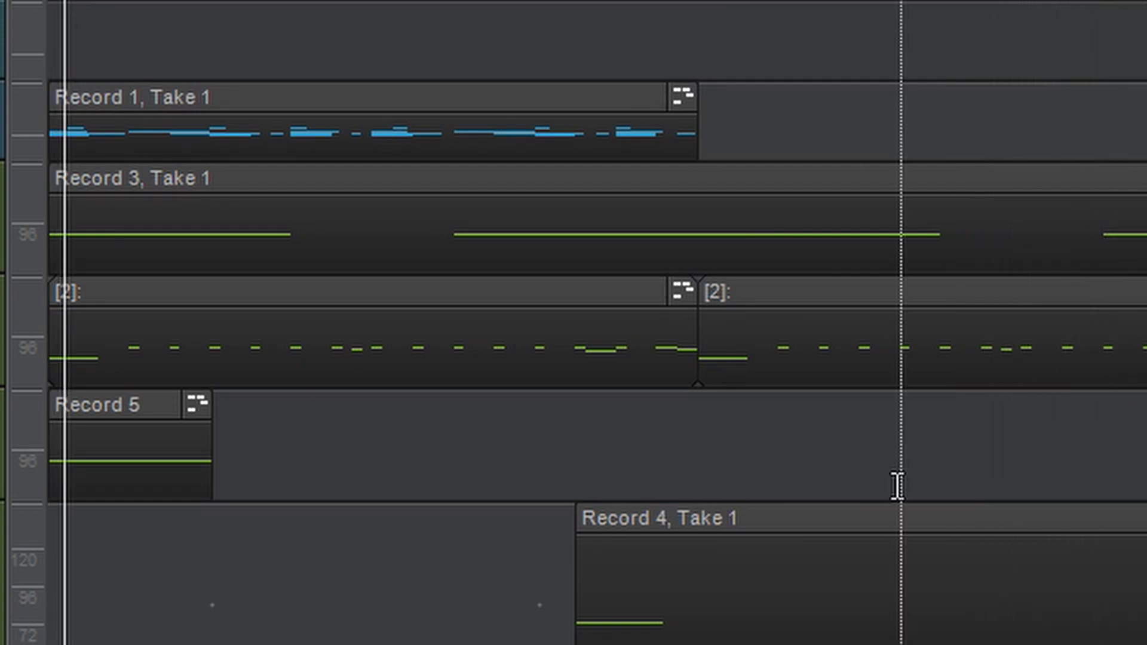
pyautogui.press('space')
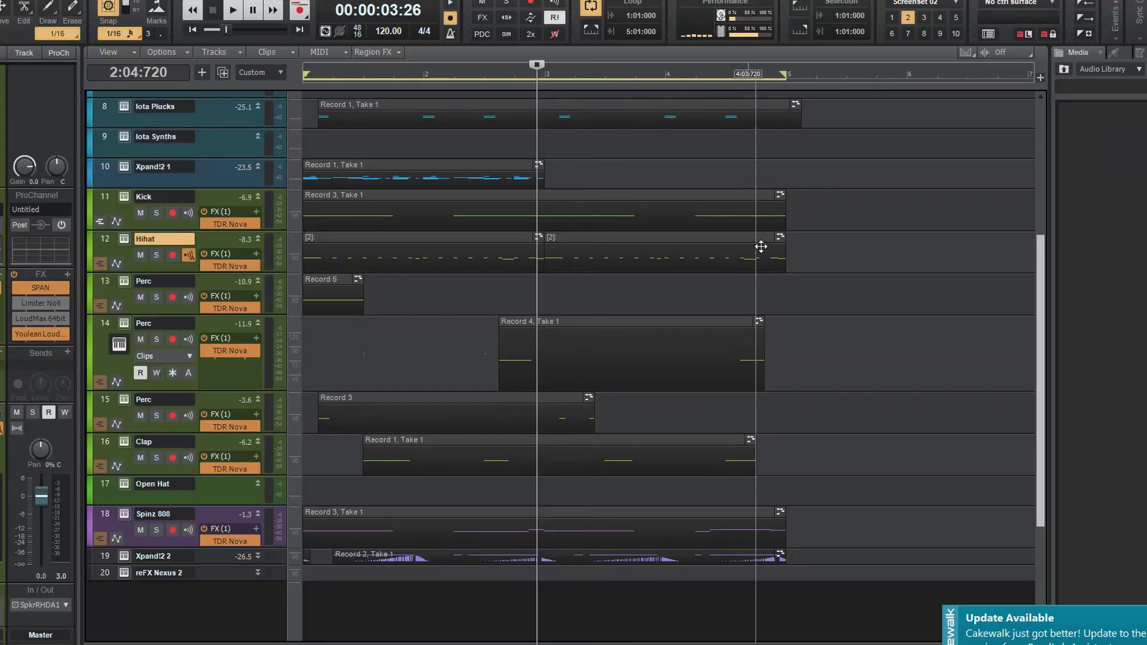
# - Select both Hihat clips and bounce them into a single clip
pyautogui.moveTo(814, 247); pyautogui.dragTo(293, 248)
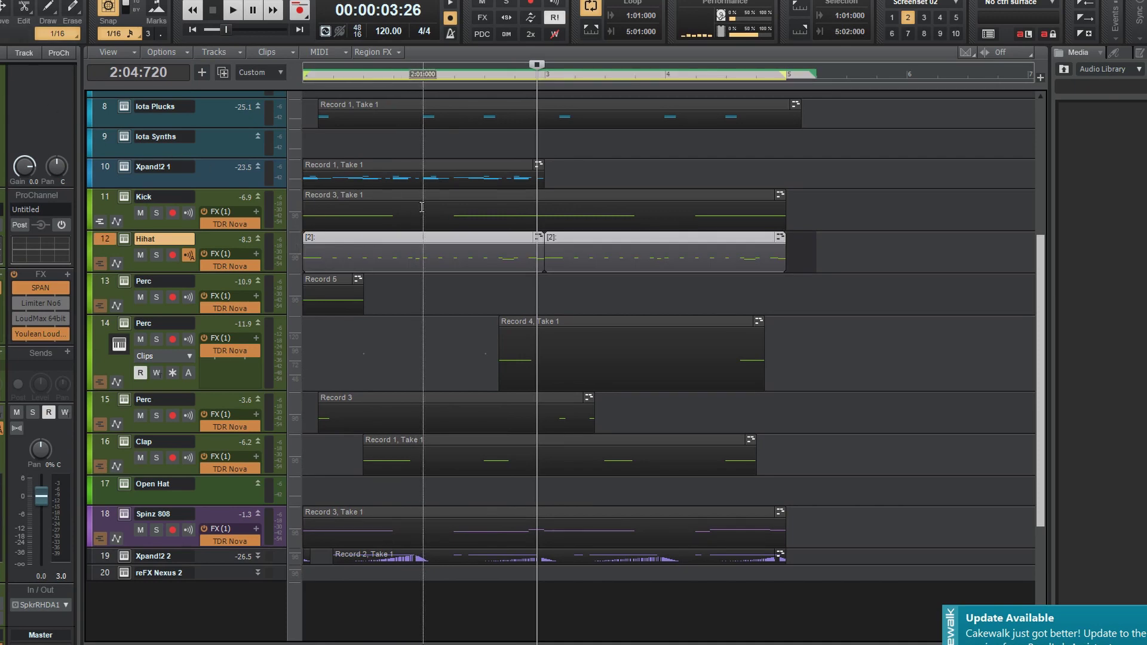
pyautogui.rightClick(753, 242)
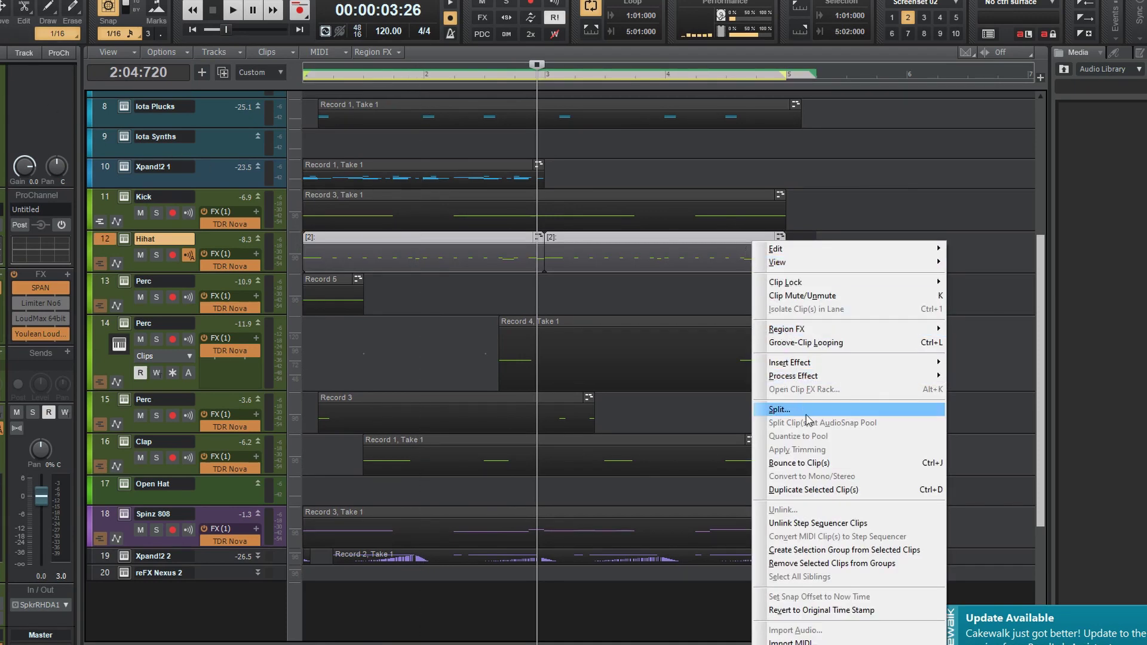
pyautogui.click(817, 464)
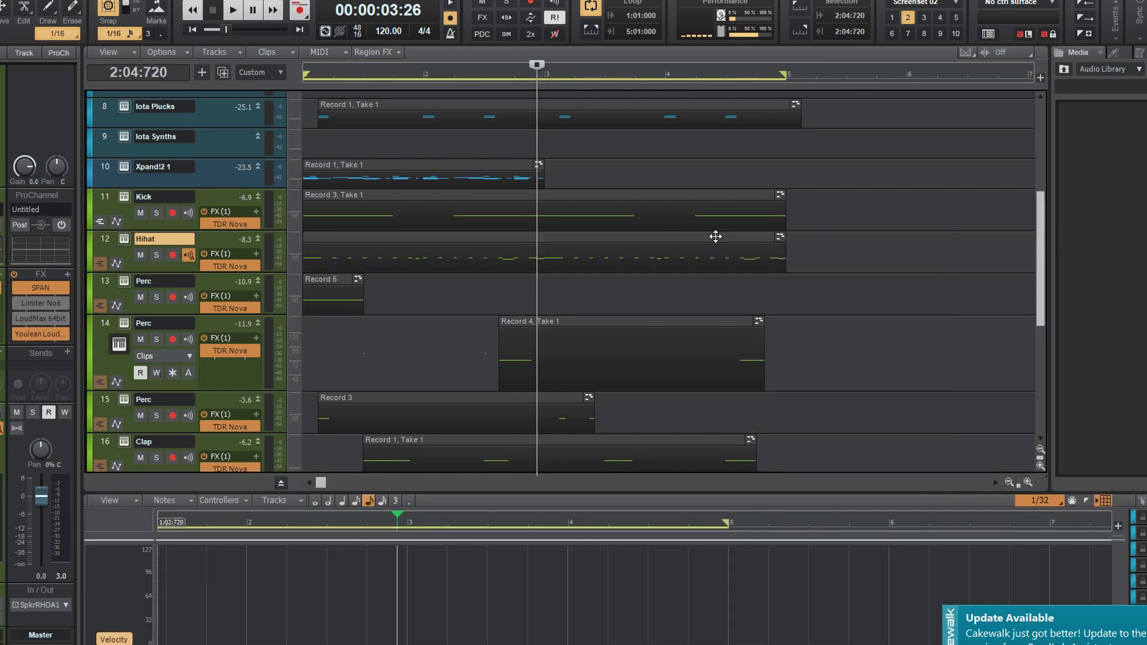
# - Open the bounced Hihat clip in an enlarged Piano Roll and set its snap resolution to 1/16 Triplet
pyautogui.doubleClick(717, 234)
pyautogui.press('w')
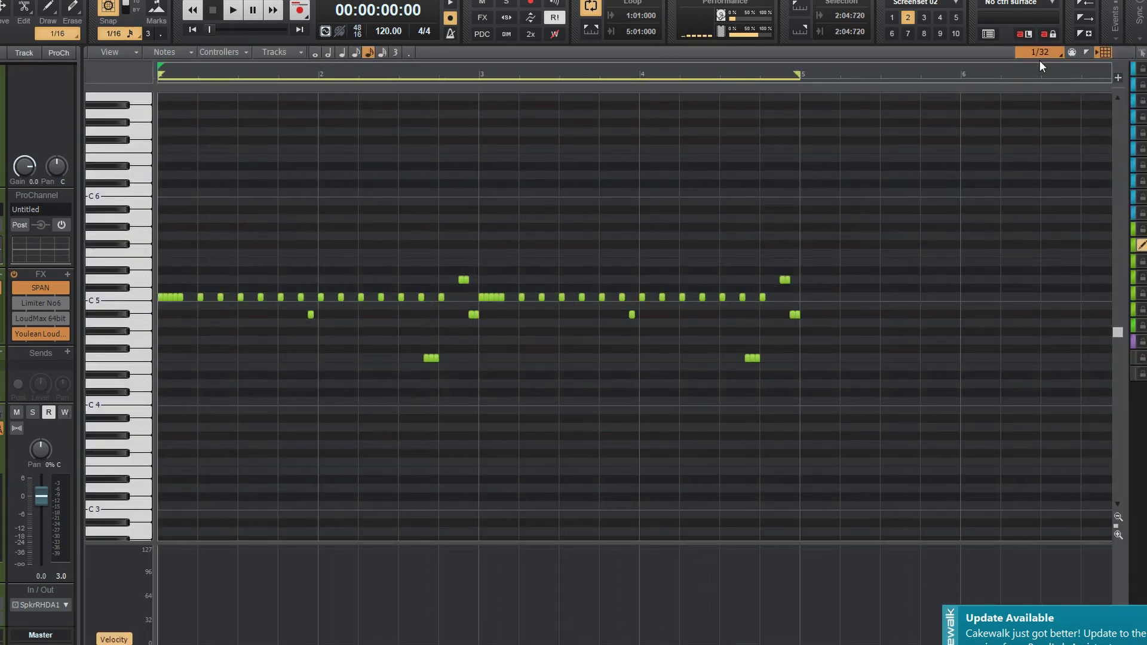
pyautogui.click(1041, 56)
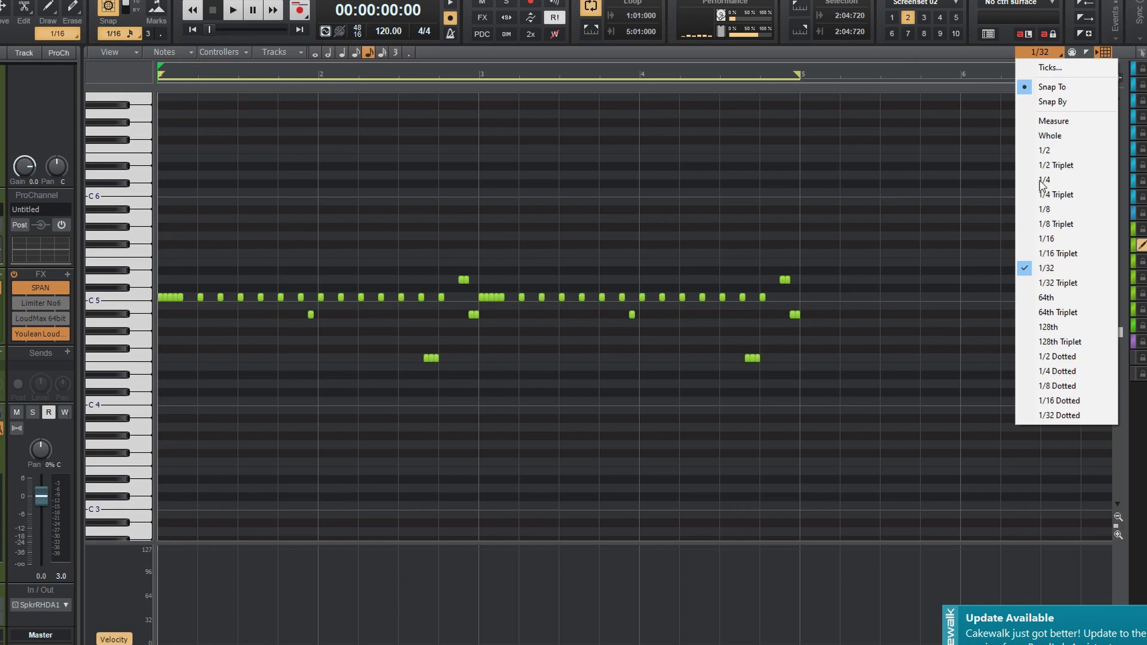
pyautogui.click(1053, 254)
# - Draw three F#4 notes at 1/8 Triplet snap from the start of measure 4, then delete the first of them
pyautogui.press('t')
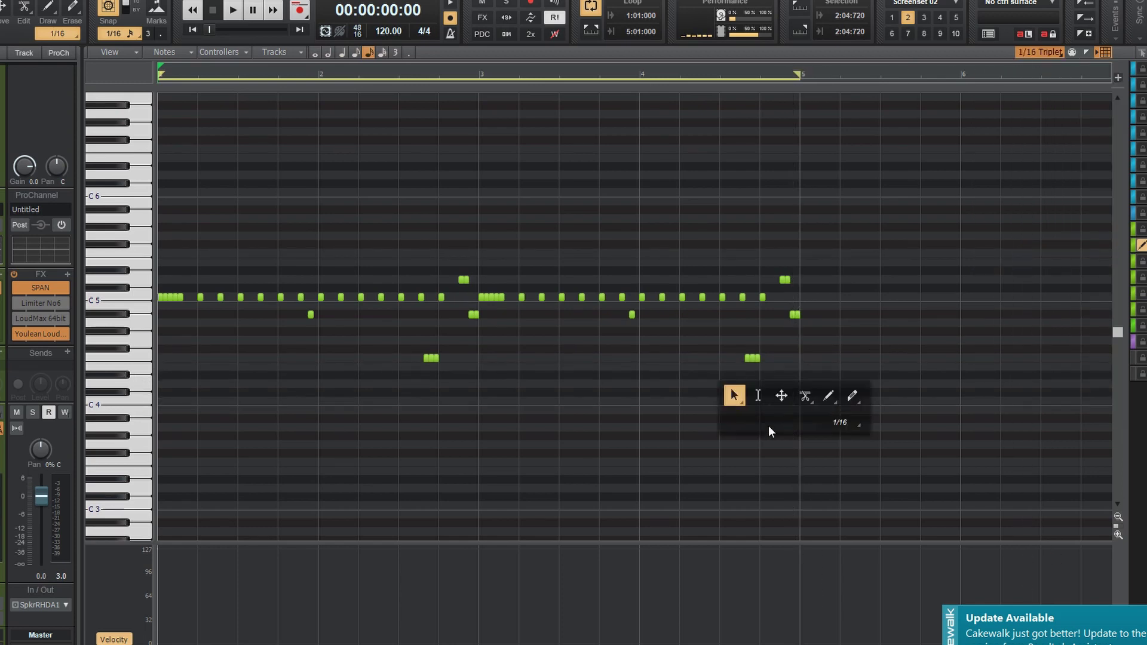
pyautogui.click(826, 399)
pyautogui.moveTo(643, 349); pyautogui.dragTo(682, 350)
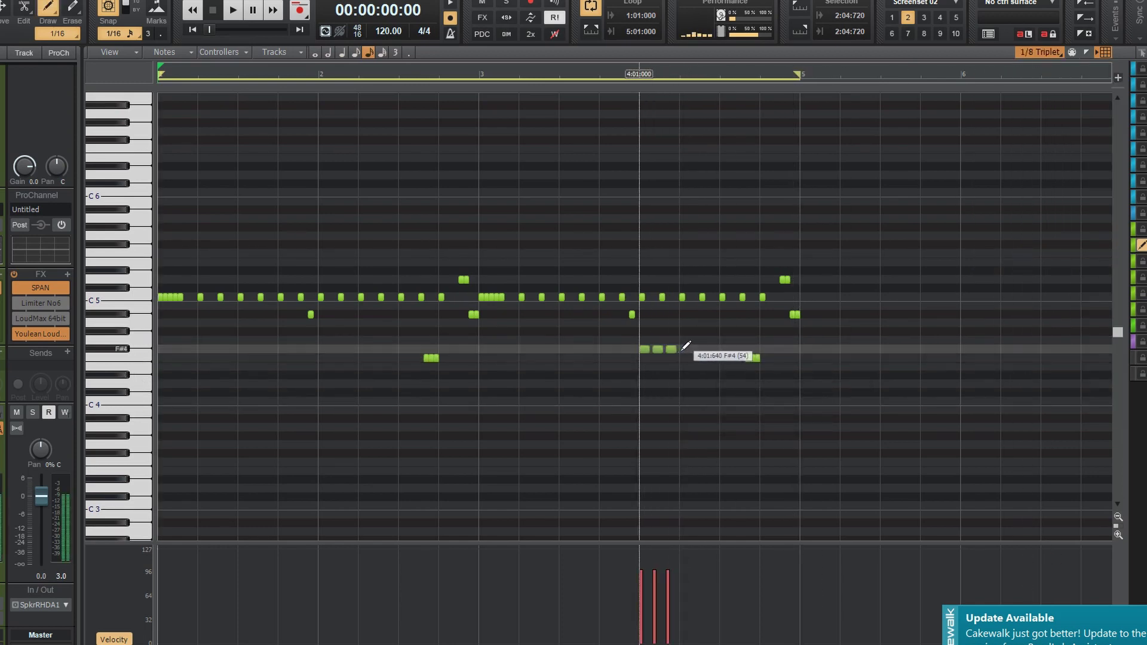
pyautogui.press('t')
pyautogui.click(590, 324)
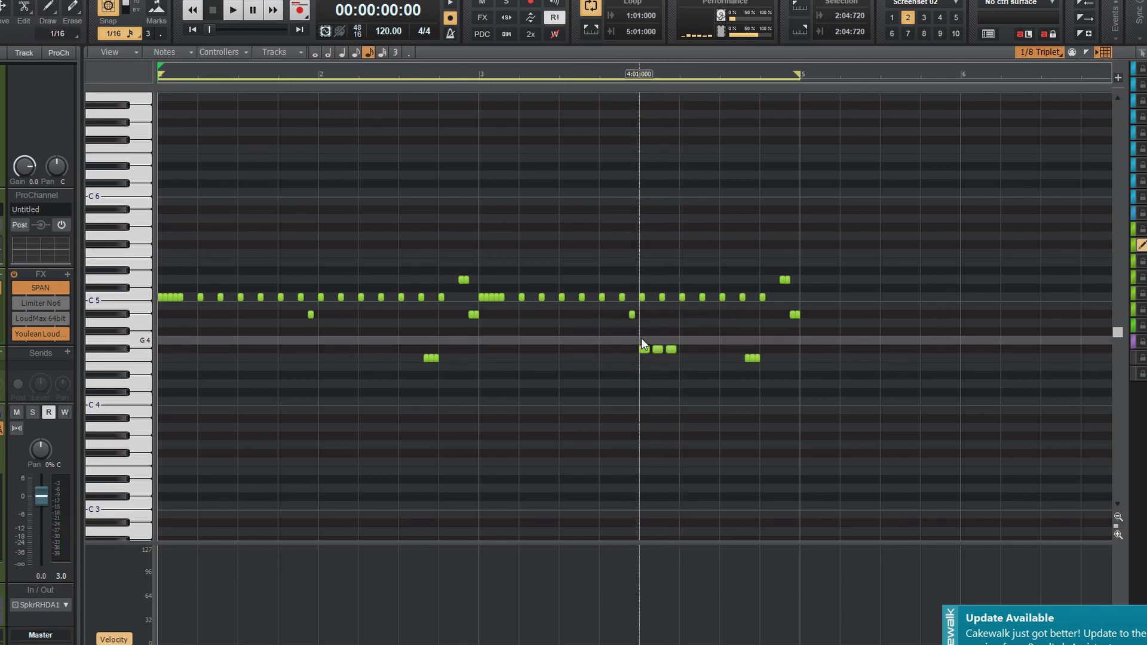
pyautogui.click(644, 349)
pyautogui.press('Delete')
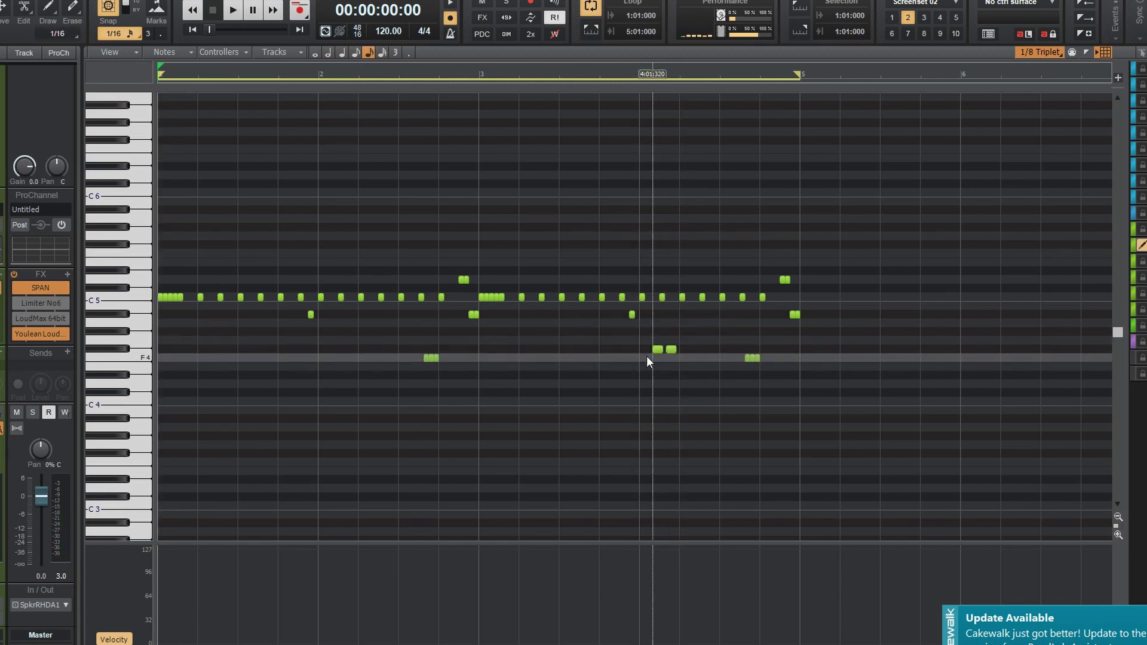
# - Play back the pattern from measure 3 and return to the Track view
pyautogui.click(481, 74)
pyautogui.press('space')
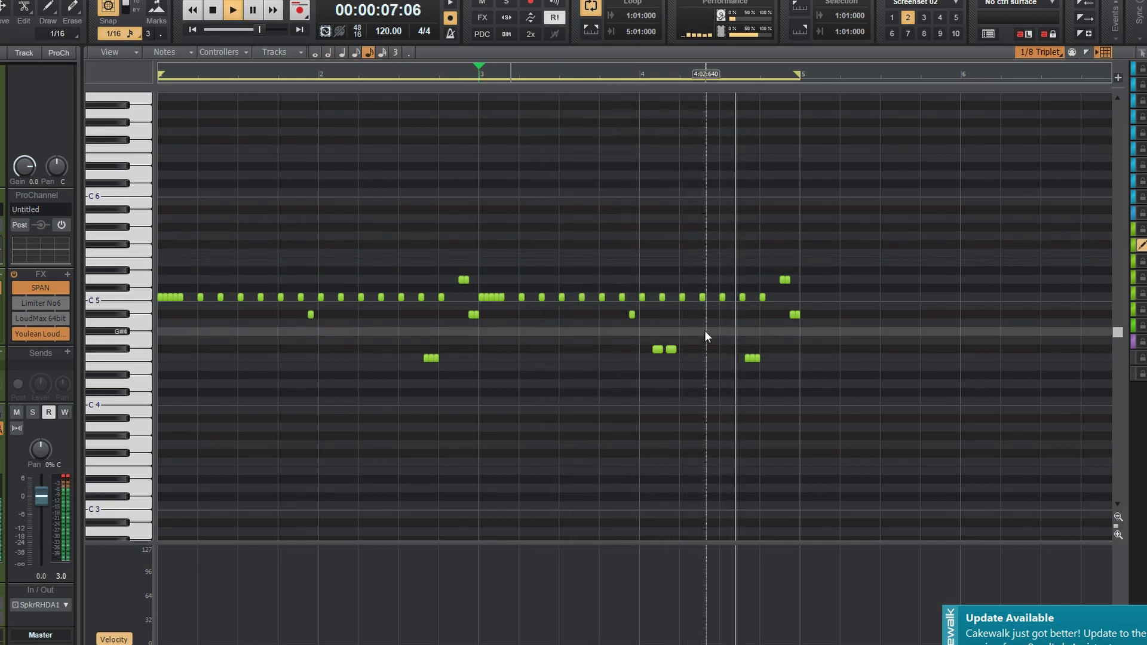
pyautogui.press('space')
pyautogui.press('d')
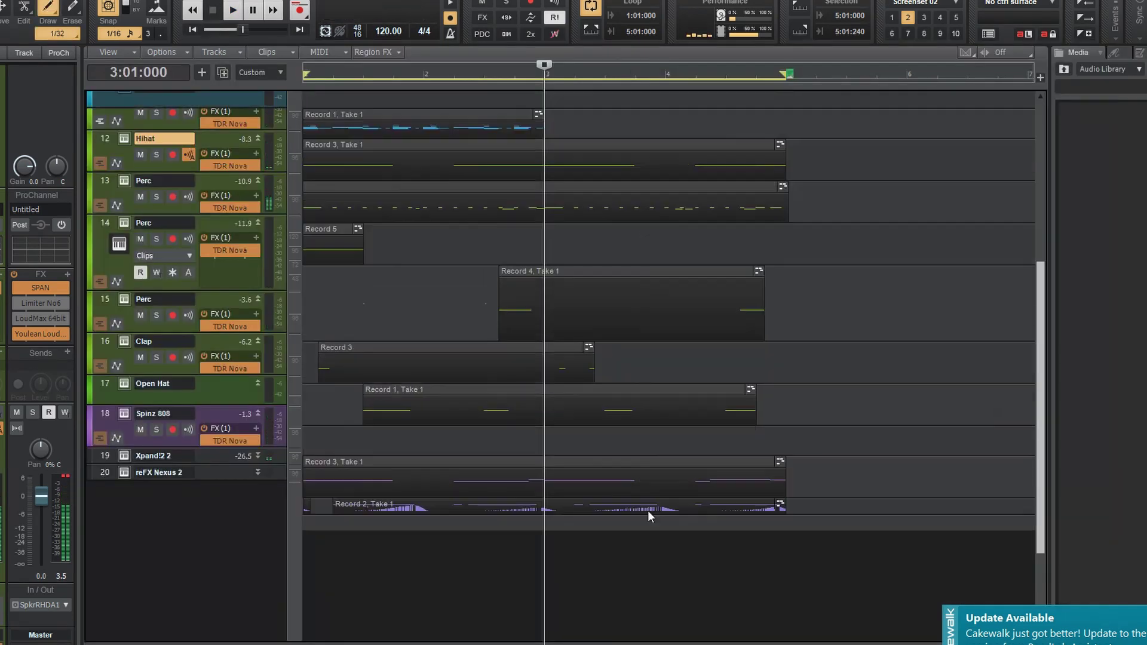
pyautogui.scroll(5, 646, 512)
pyautogui.scroll(-5, 641, 516)
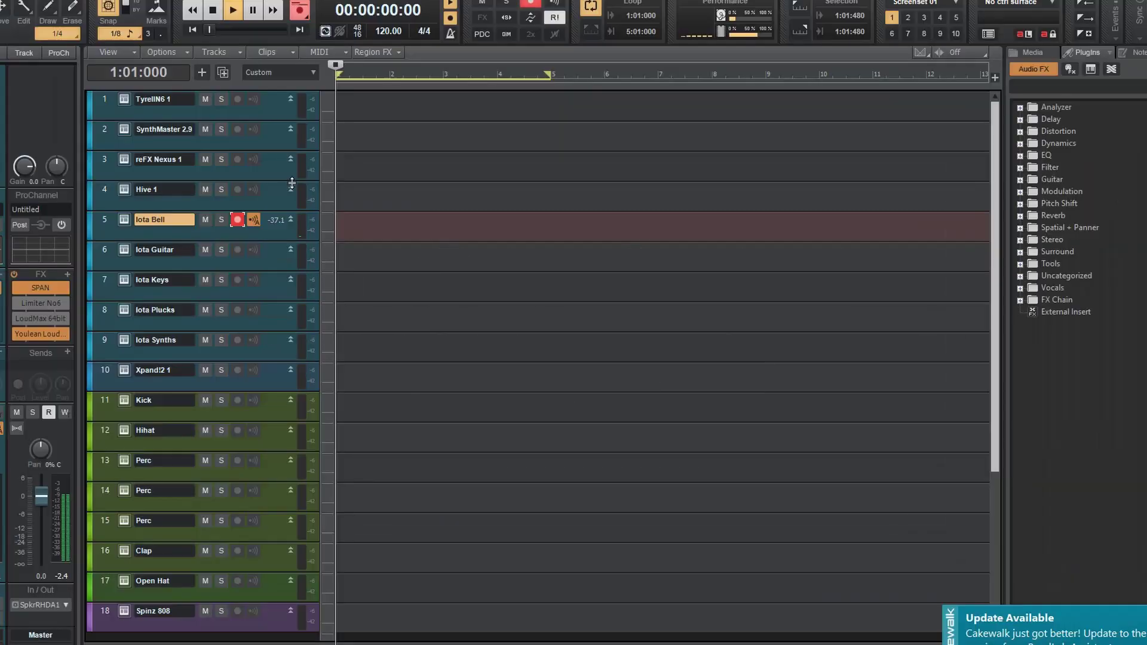
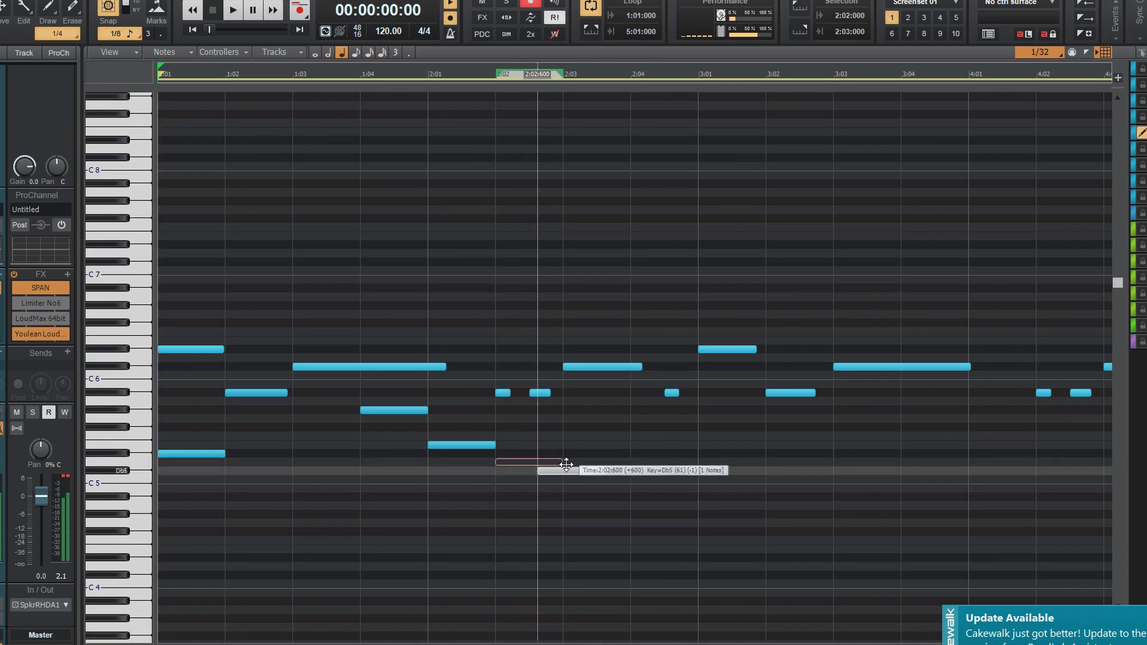
# - Add a one-beat C 5 harmony note at 2:01 below the Iota Bell melody and play it back
pyautogui.press('space')
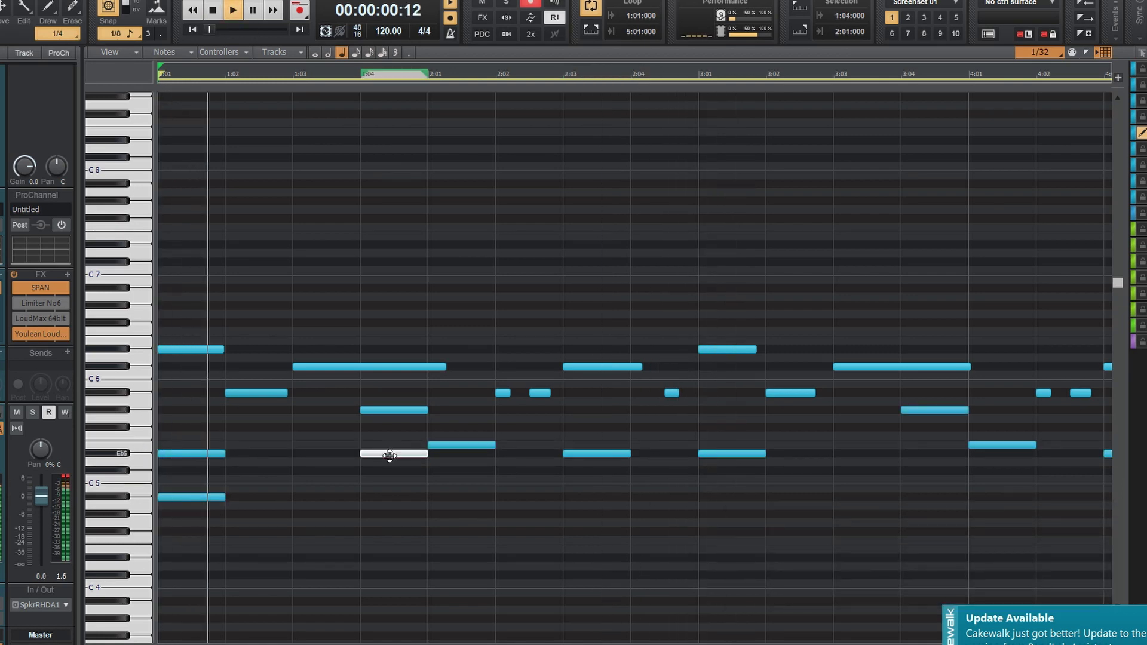
pyautogui.press('space')
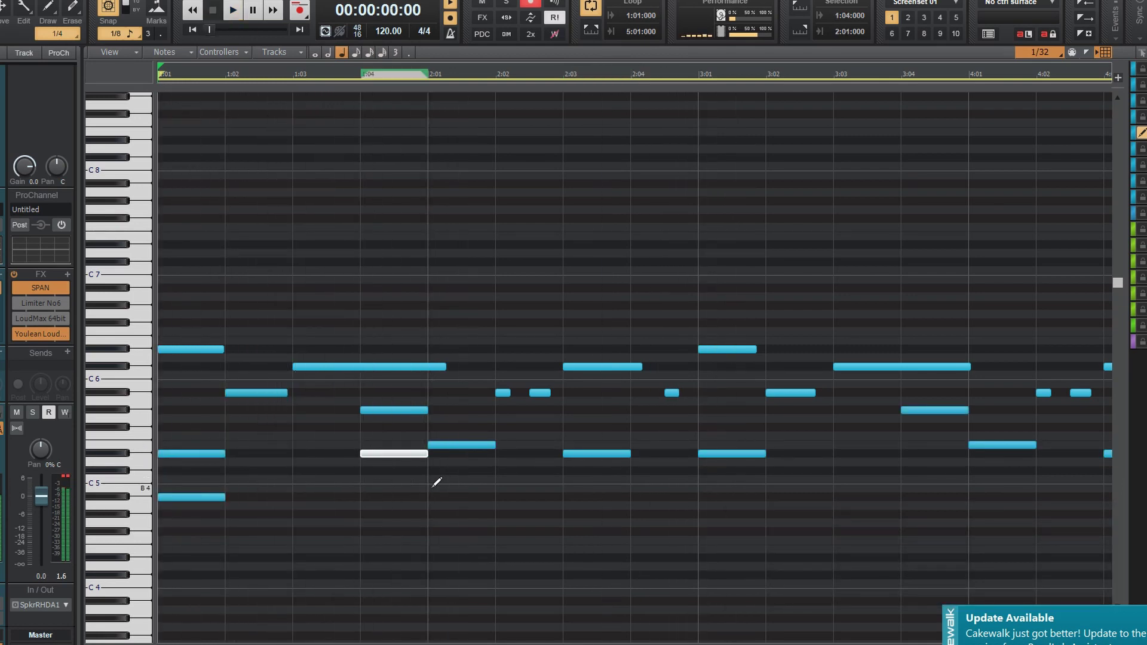
pyautogui.click(433, 487)
pyautogui.moveTo(458, 489); pyautogui.dragTo(458, 482)
pyautogui.press('space')
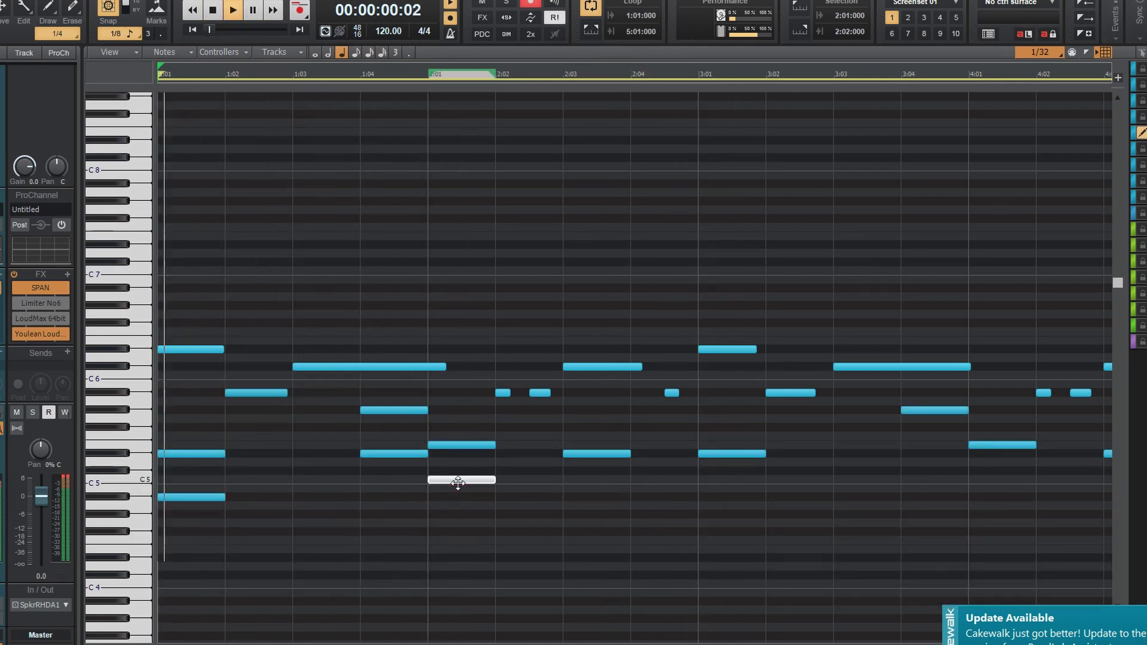
pyautogui.press('space')
pyautogui.press('space')
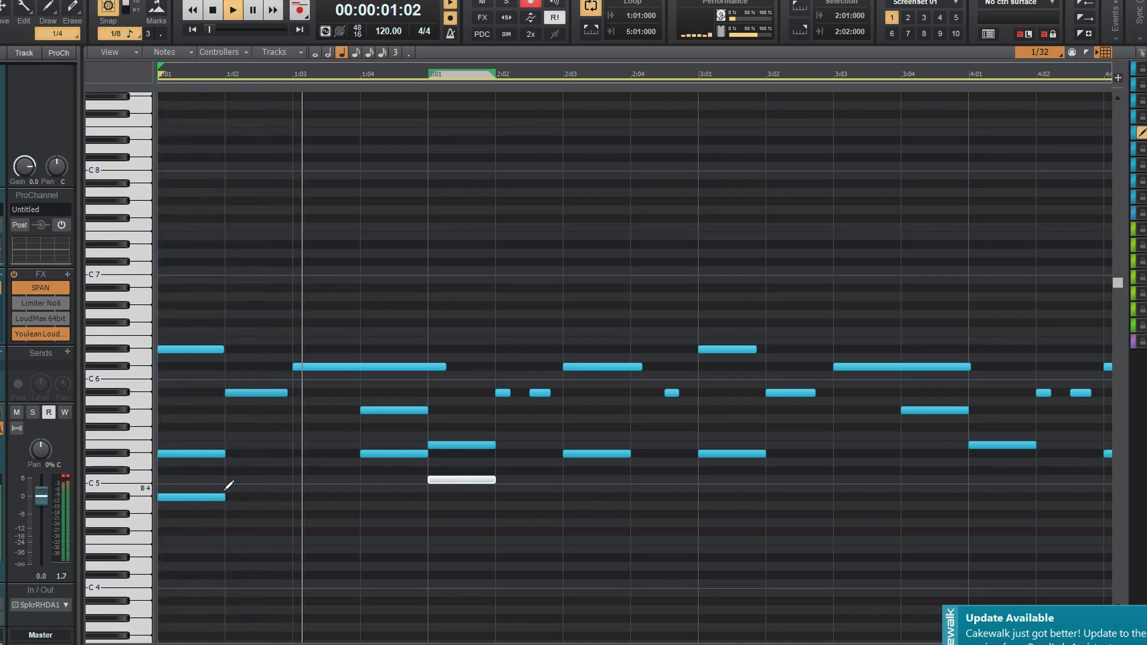
pyautogui.press('space')
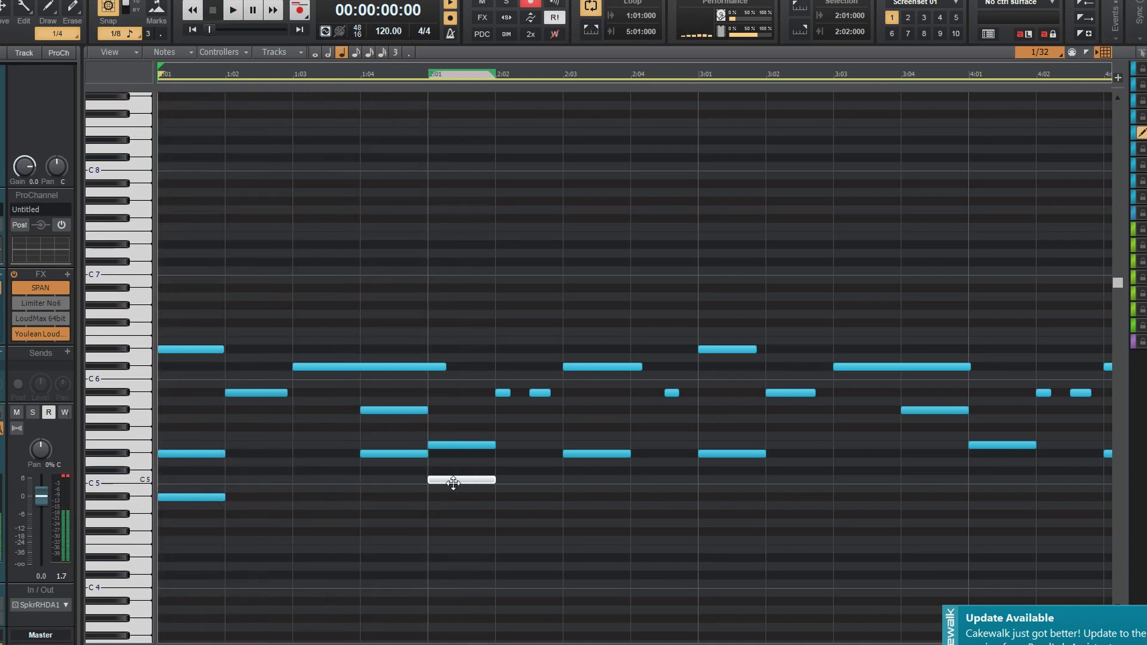
# - Lower the harmony note at 2:01 to B 4 and play back the melody
pyautogui.moveTo(456, 481); pyautogui.dragTo(456, 489)
pyautogui.press('space')
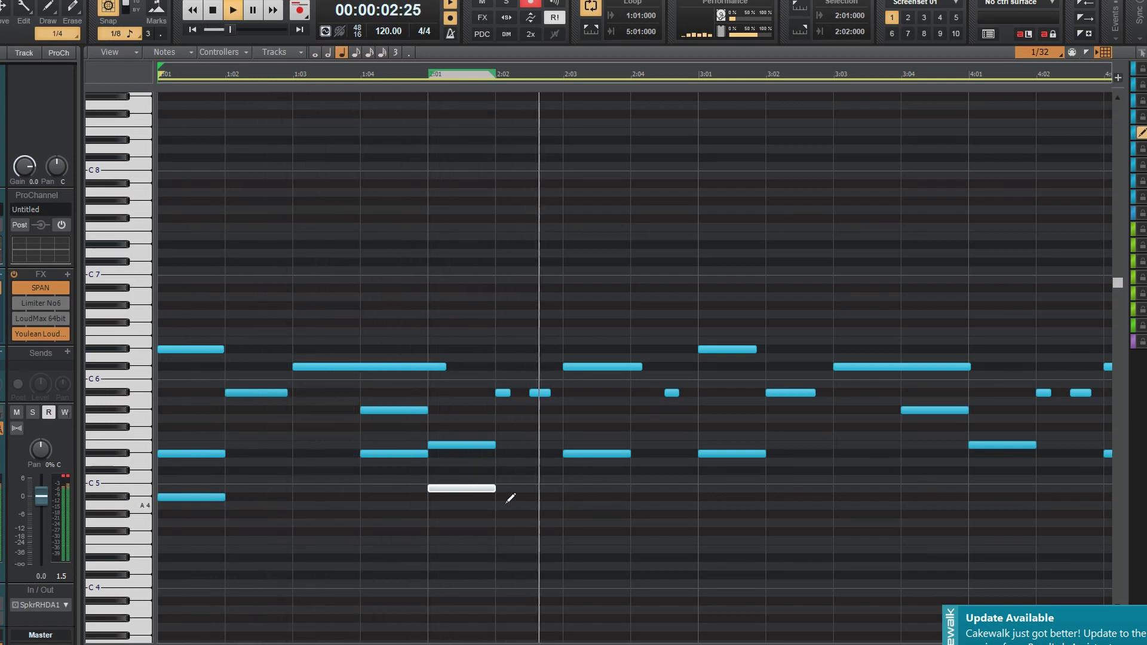
pyautogui.press('space')
# - Add a one-beat Bb4 harmony note at 2:03 and play back the melody
pyautogui.moveTo(586, 499); pyautogui.dragTo(586, 499)
pyautogui.press('space')
pyautogui.press('space')
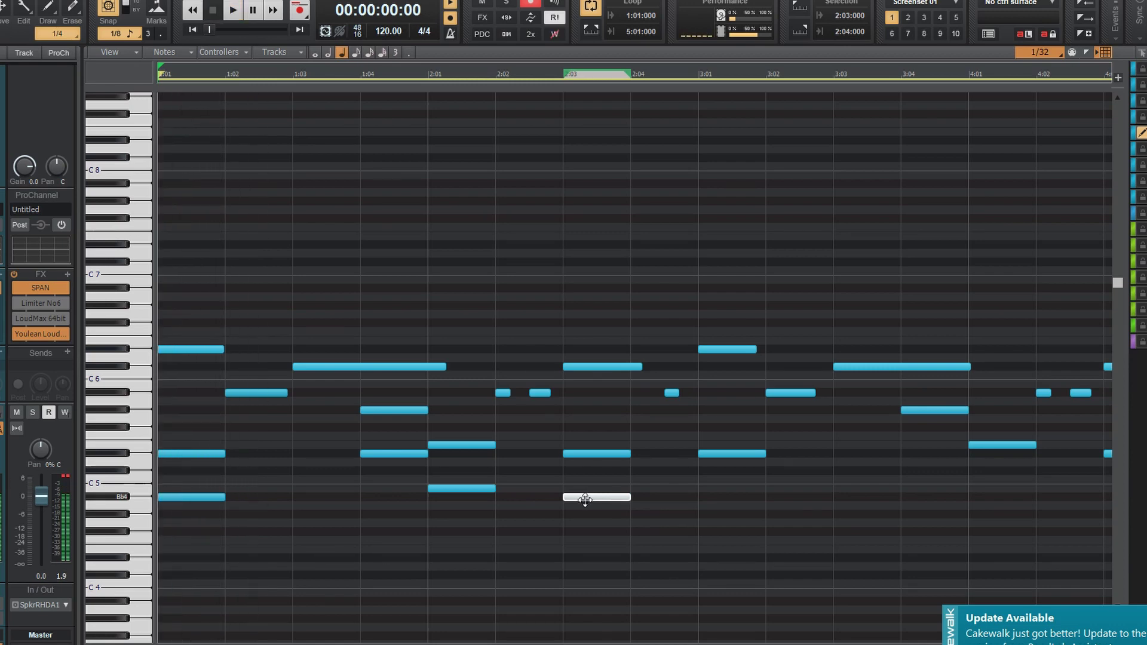
pyautogui.press('space')
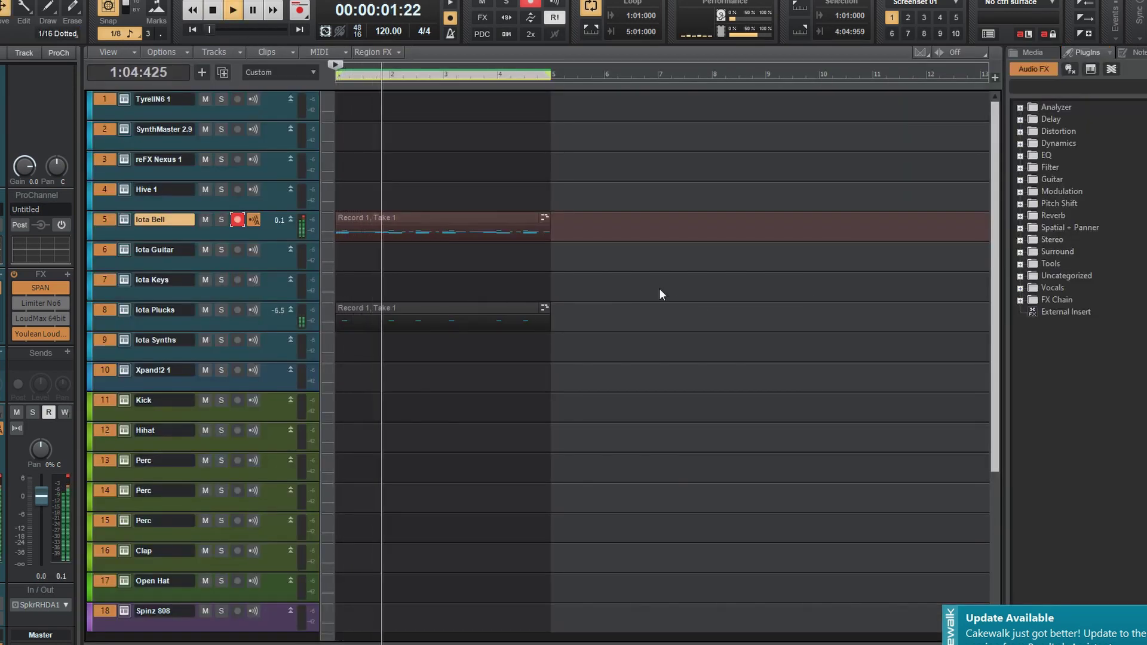
# - Select the Iota Bell clip in the Track view and advance the IOTA MINI instrument to its next preset
pyautogui.click(658, 288)
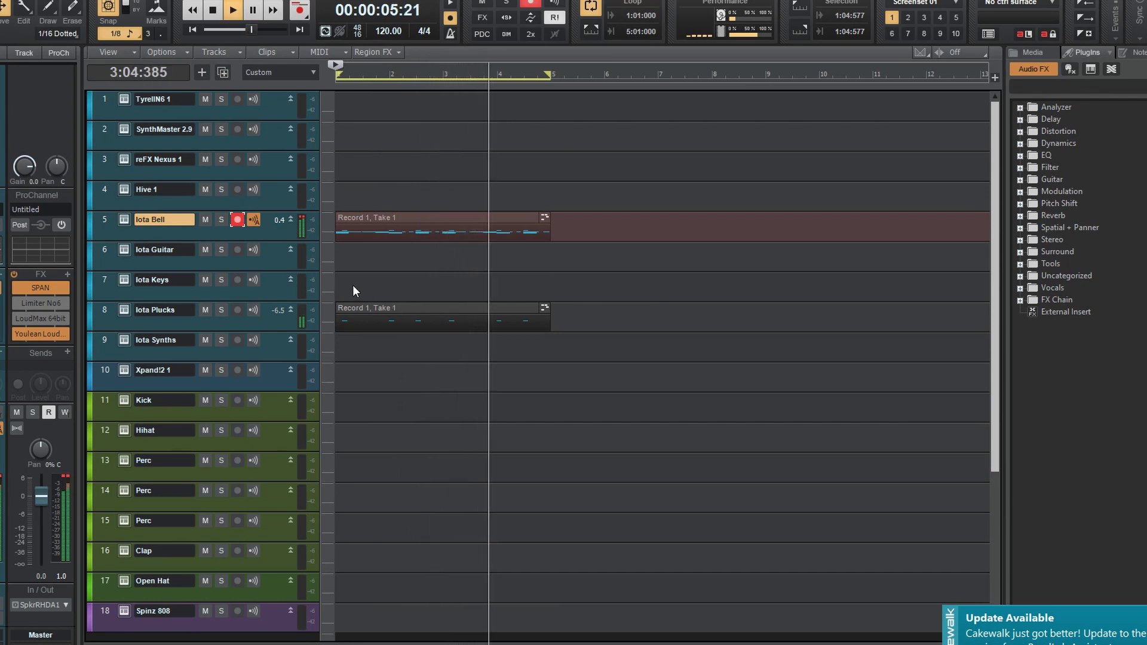
pyautogui.click(393, 219)
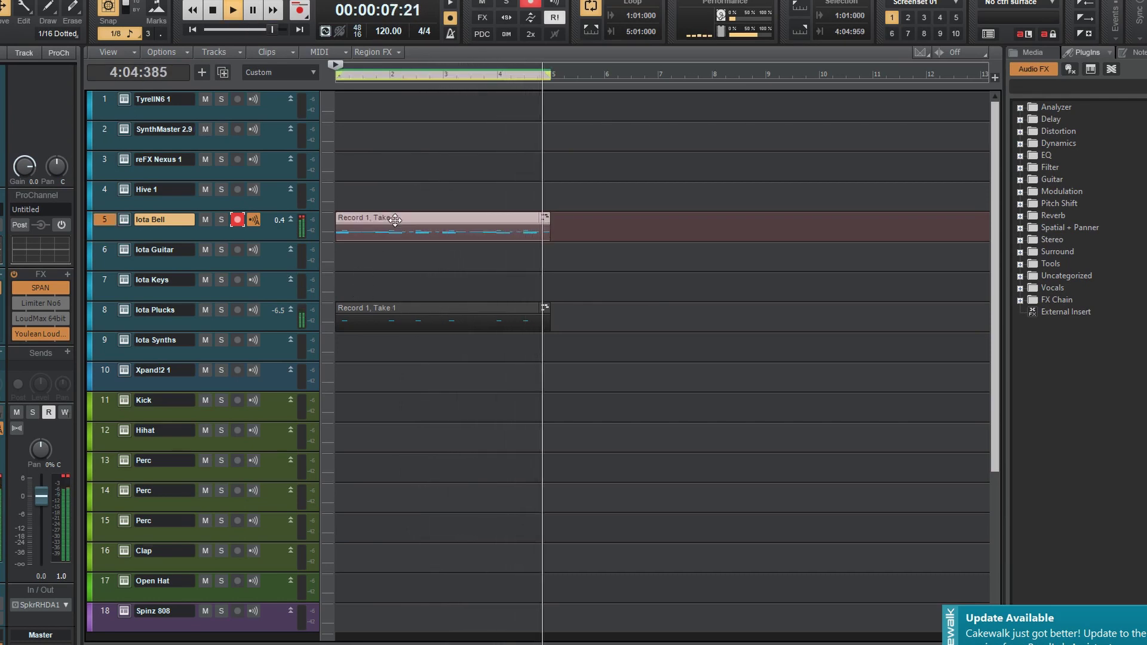
pyautogui.moveTo(395, 219); pyautogui.dragTo(367, 256)
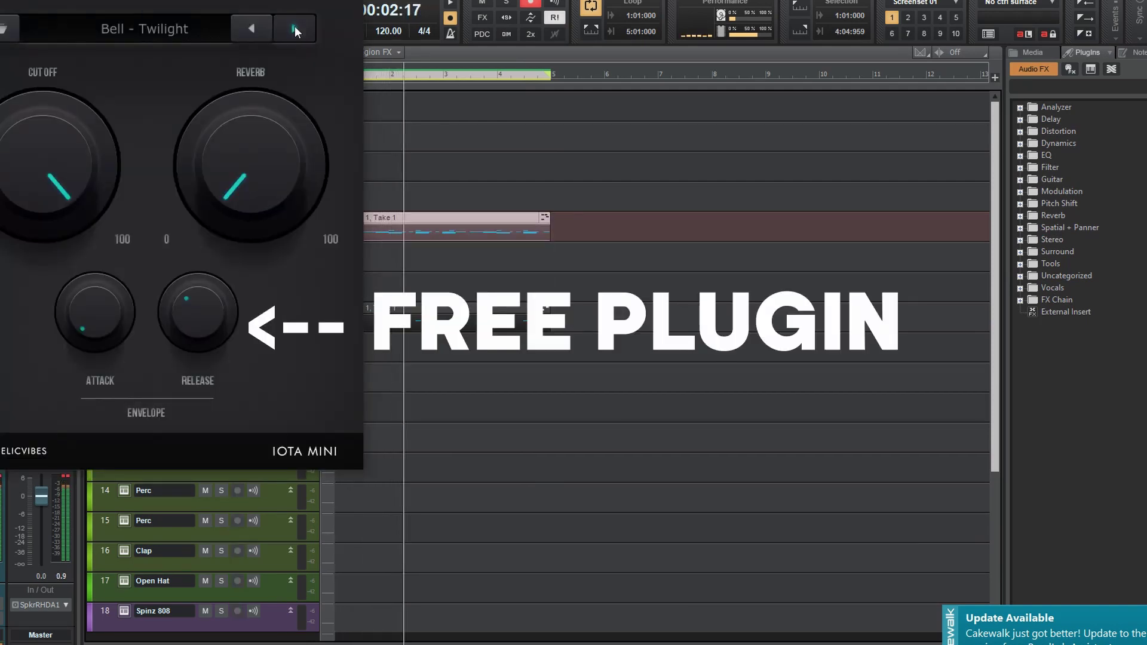
pyautogui.click(295, 26)
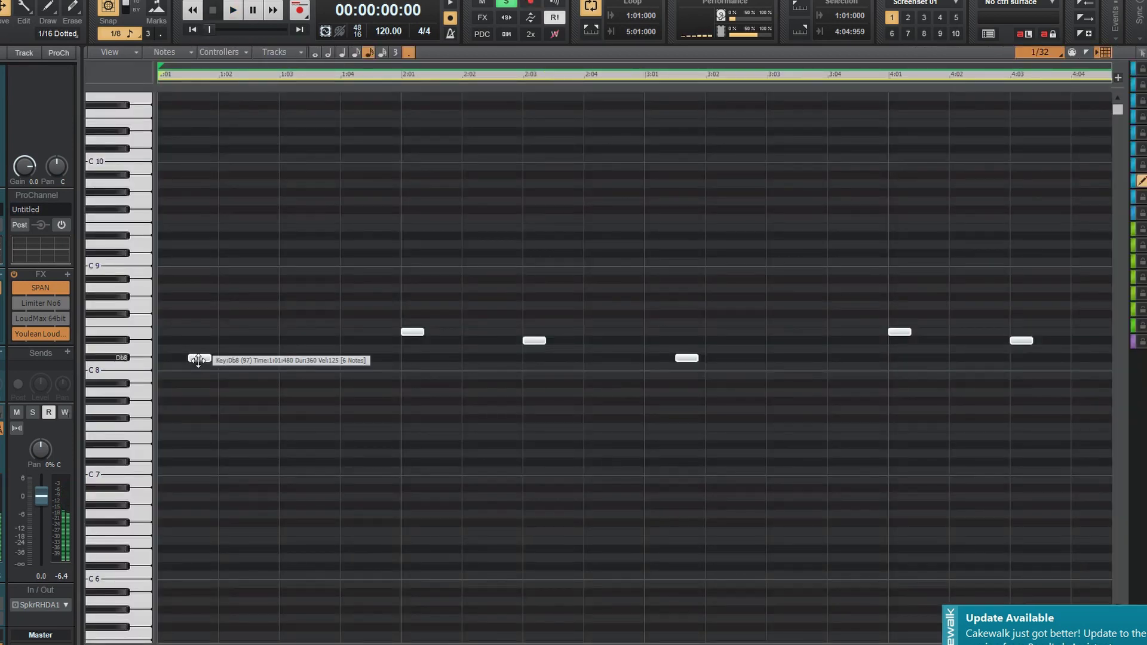
# - Double the six Iota Plucks notes an octave apart, starting on Db 7 and Db 8, and play them back in the Track view
pyautogui.moveTo(199, 358)
pyautogui.mouseDown()
pyautogui.moveTo(200, 463)
pyautogui.moveTo(202, 358)
pyautogui.mouseUp()
pyautogui.press('space')
pyautogui.press('space')
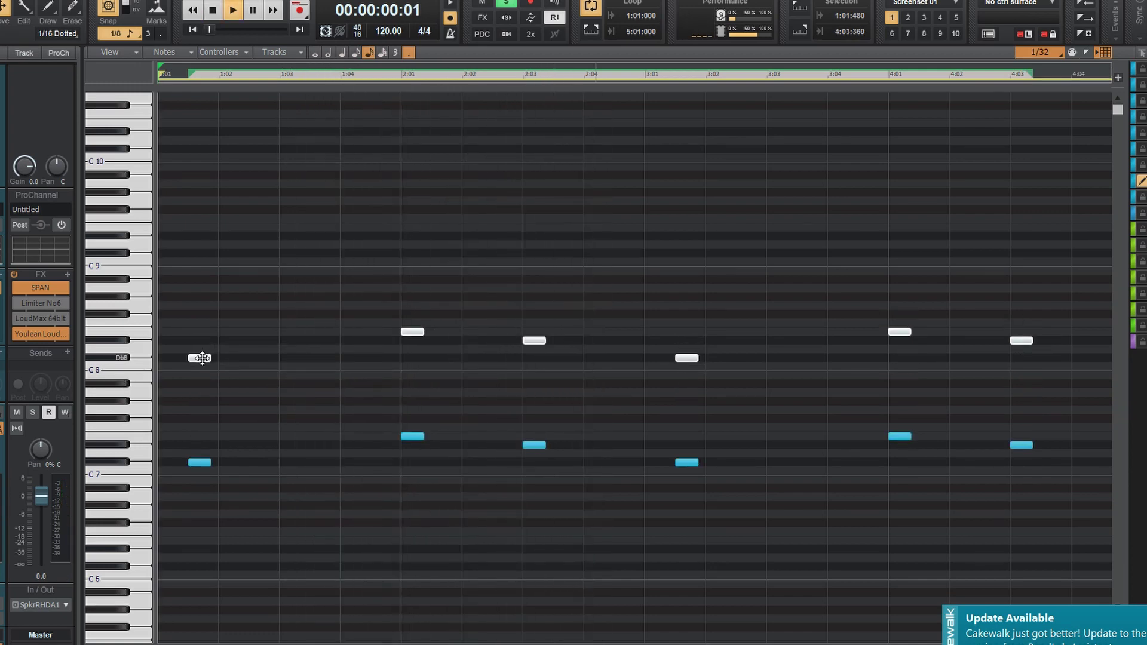
pyautogui.hotkey('alt', '1')
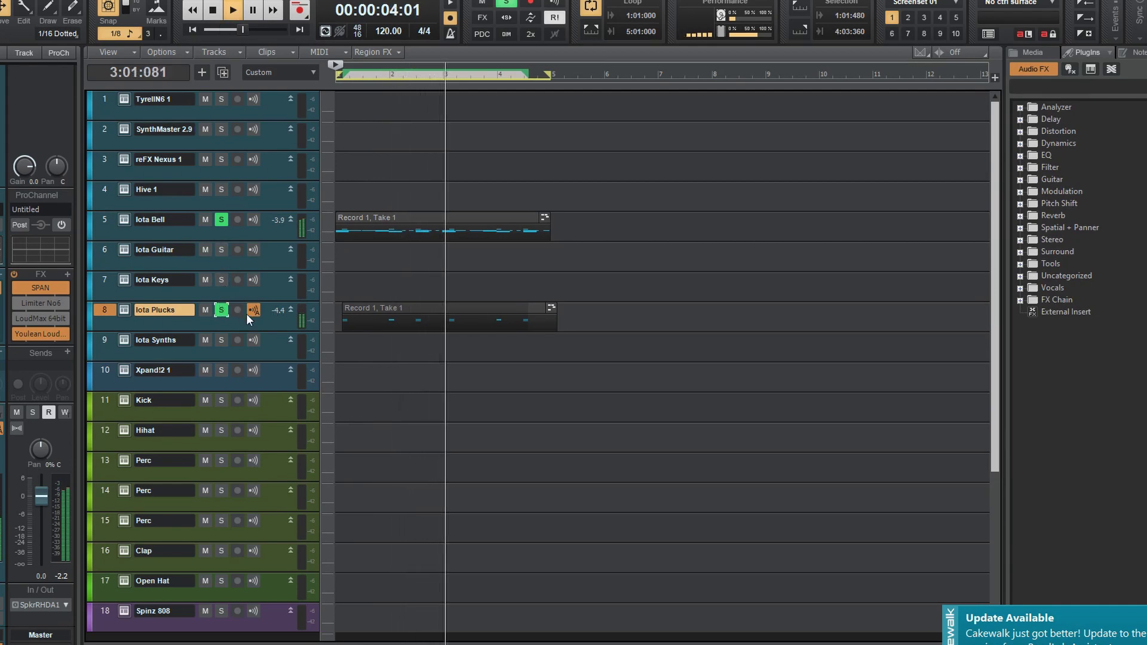
pyautogui.hotkey('alt', '3')
pyautogui.hotkey('alt', '1')
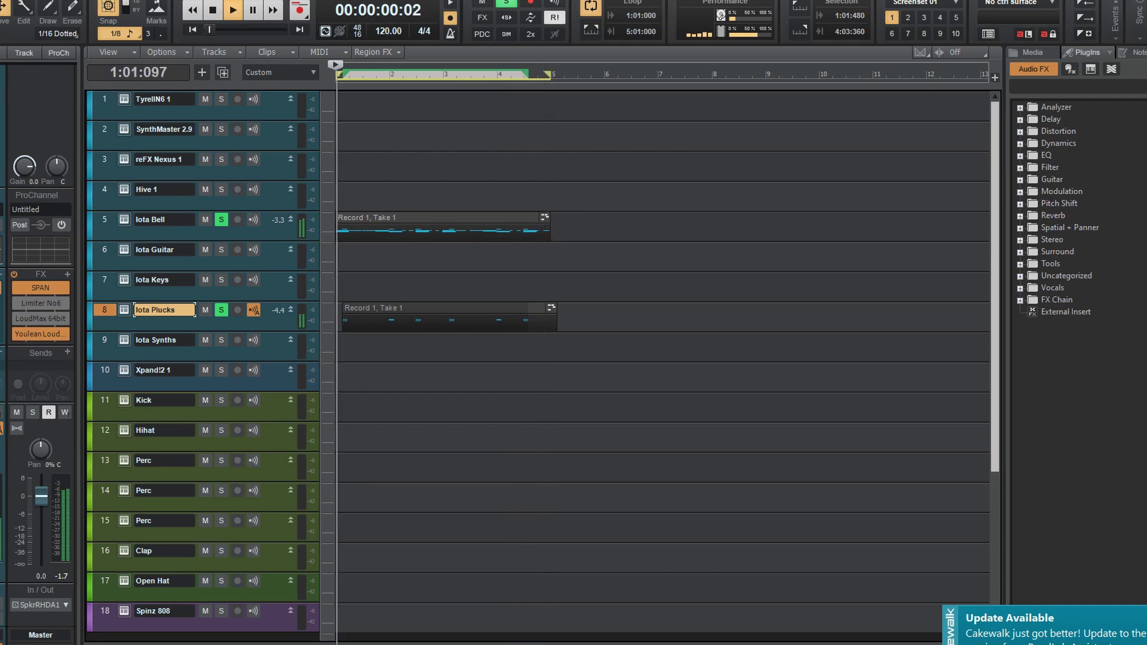
# - Paste the bell clip onto the Xpand!2 1 track and add a Pan shaper with 22% mid mix to its ShaperBox effect
pyautogui.hotkey('ctrl', 'v')
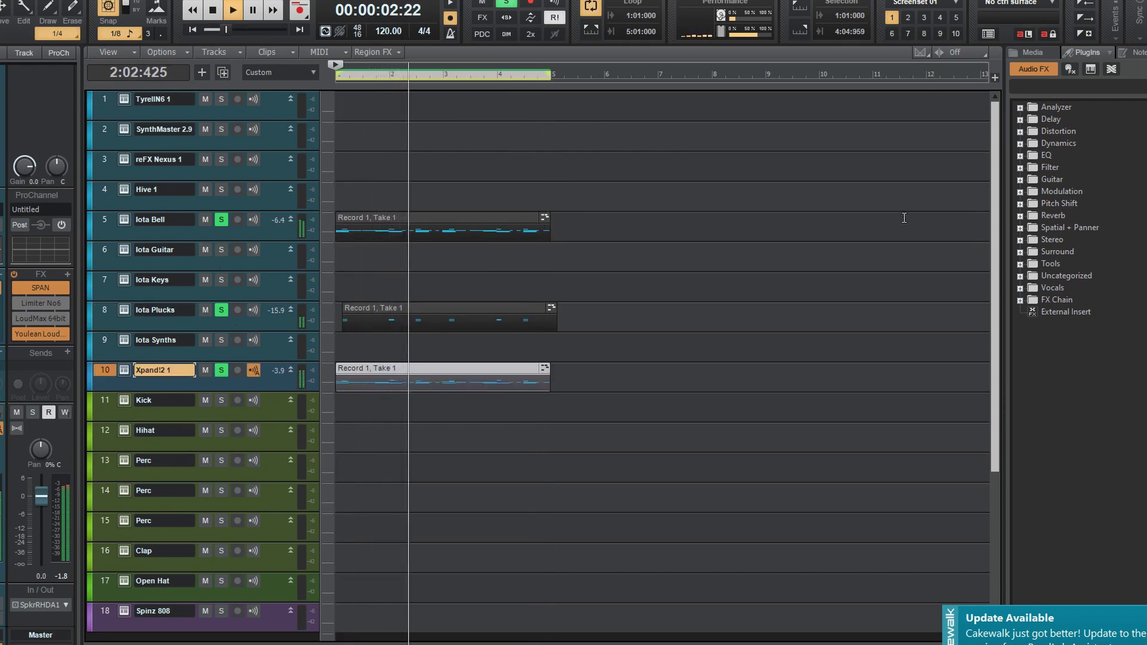
pyautogui.click(1020, 276)
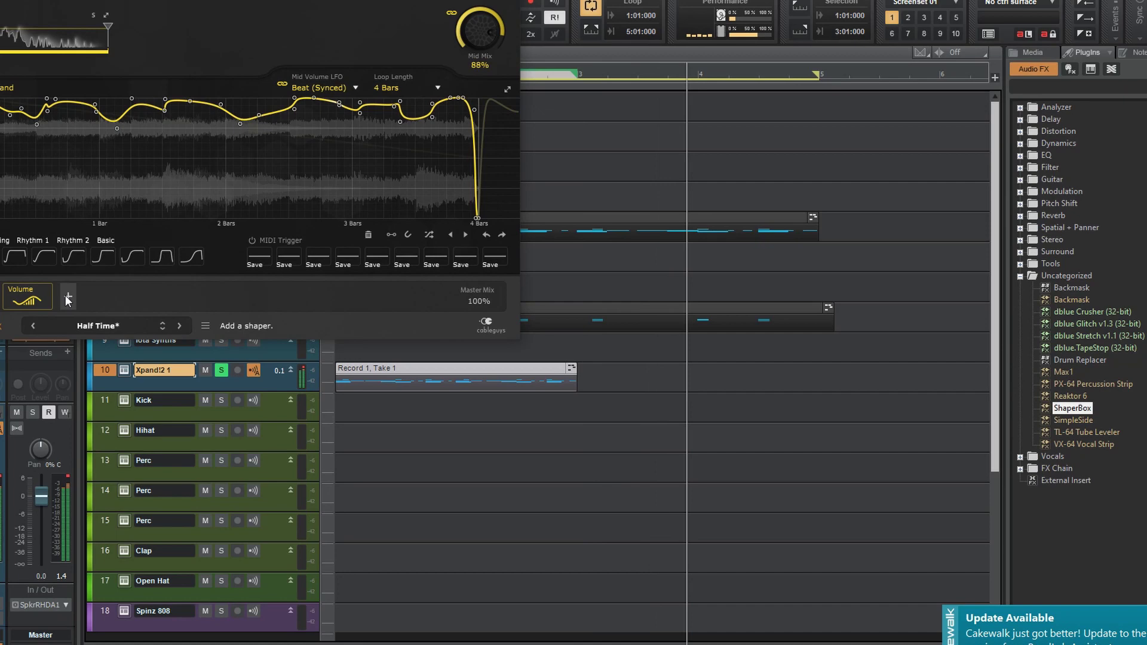
pyautogui.click(68, 297)
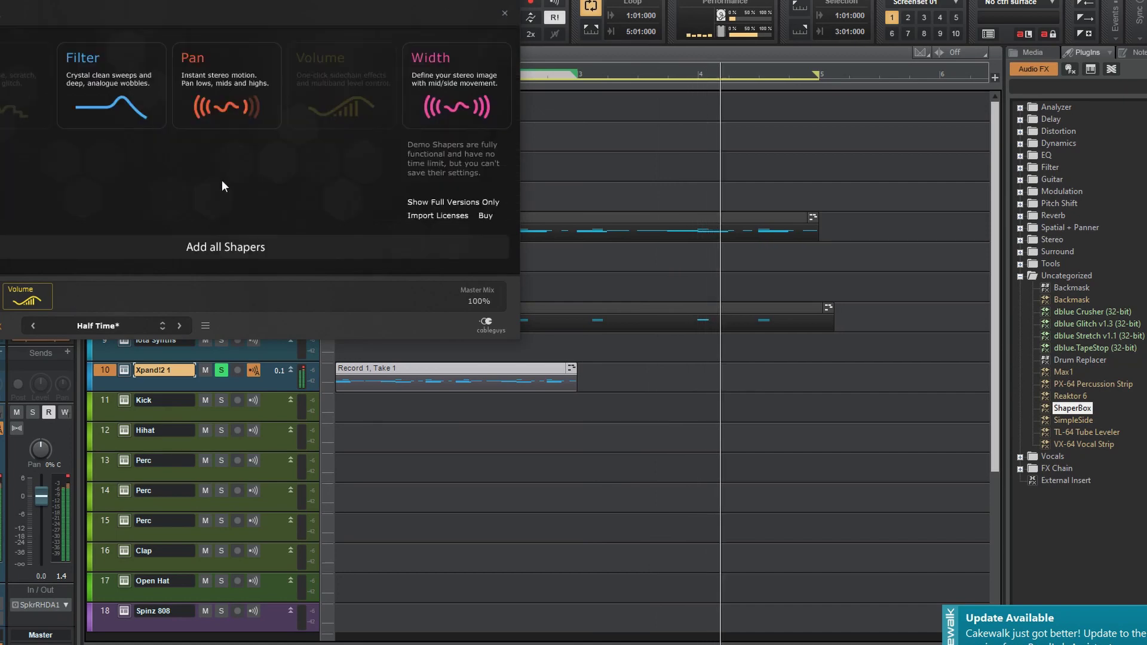
pyautogui.click(228, 90)
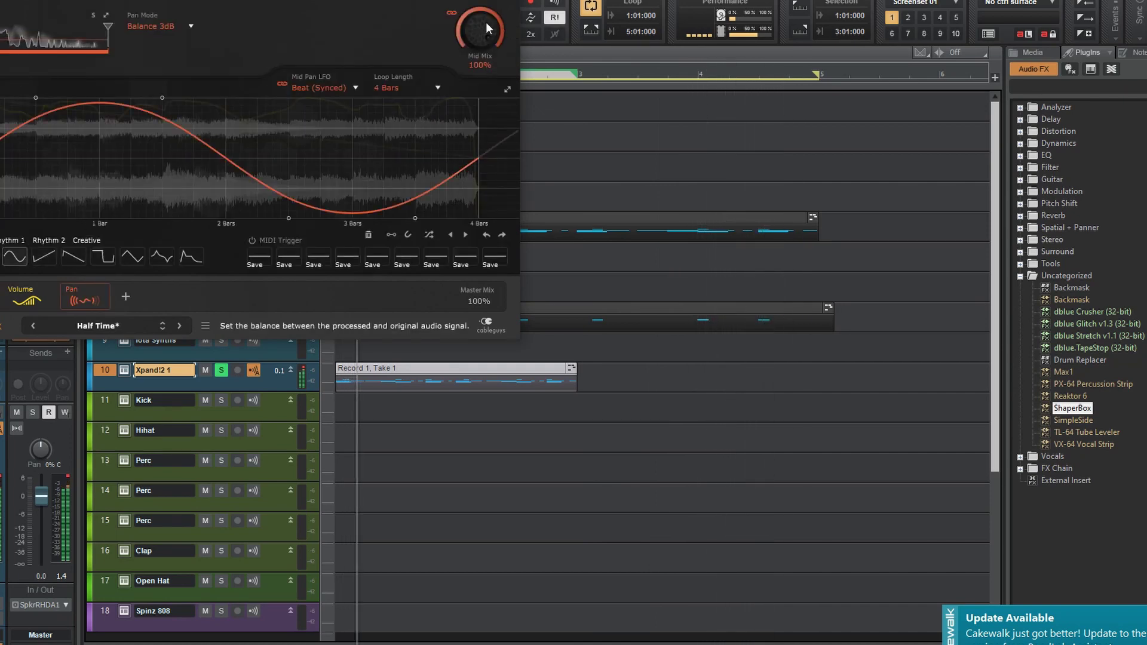
pyautogui.moveTo(480, 30)
pyautogui.mouseDown()
pyautogui.moveTo(480, 52)
pyautogui.moveTo(485, 23)
pyautogui.mouseUp()
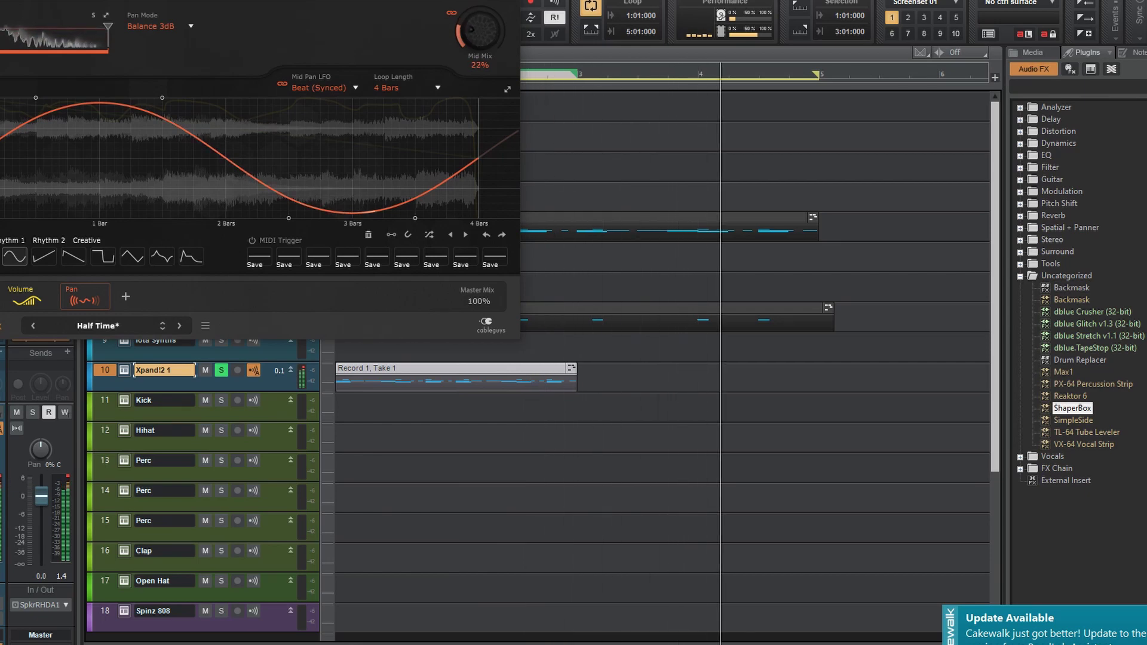
pyautogui.press('Escape')
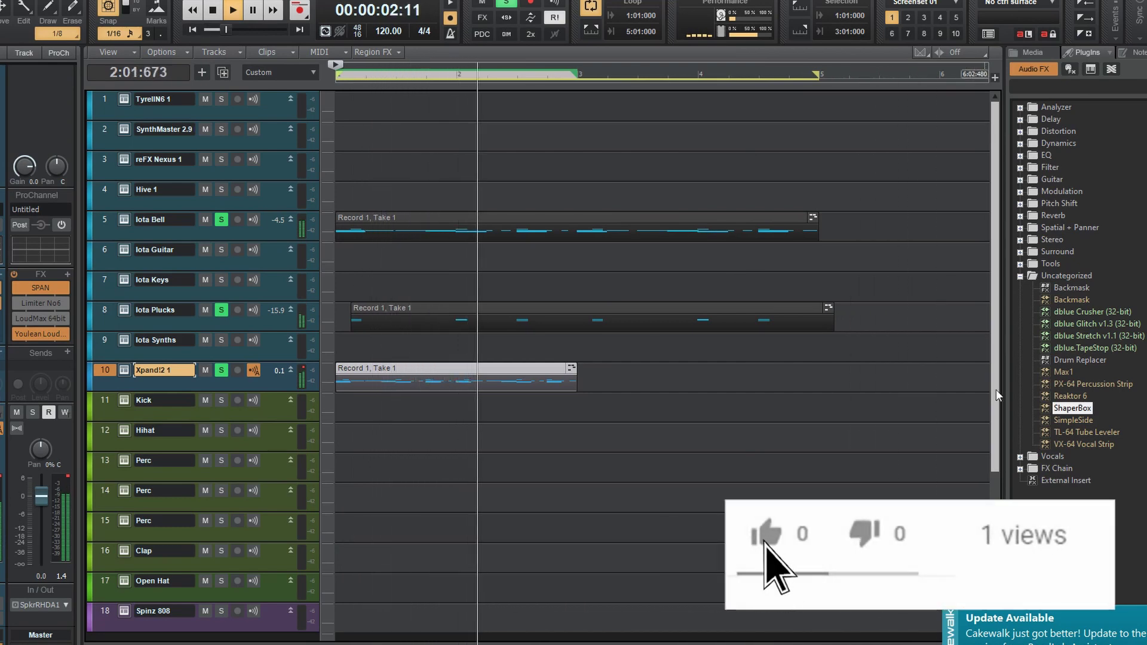
# - Add the TDR Nova EQ to the Xpand!2 1 track and clear all track solos during playback
pyautogui.click(1020, 215)
pyautogui.click(1020, 155)
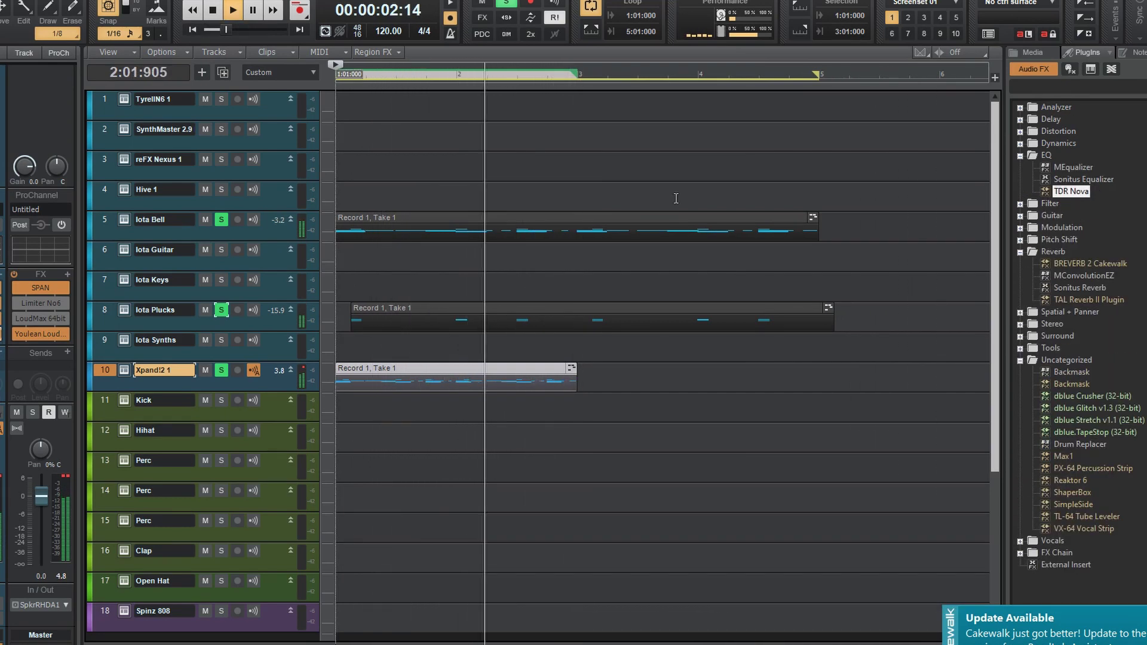
pyautogui.click(506, 3)
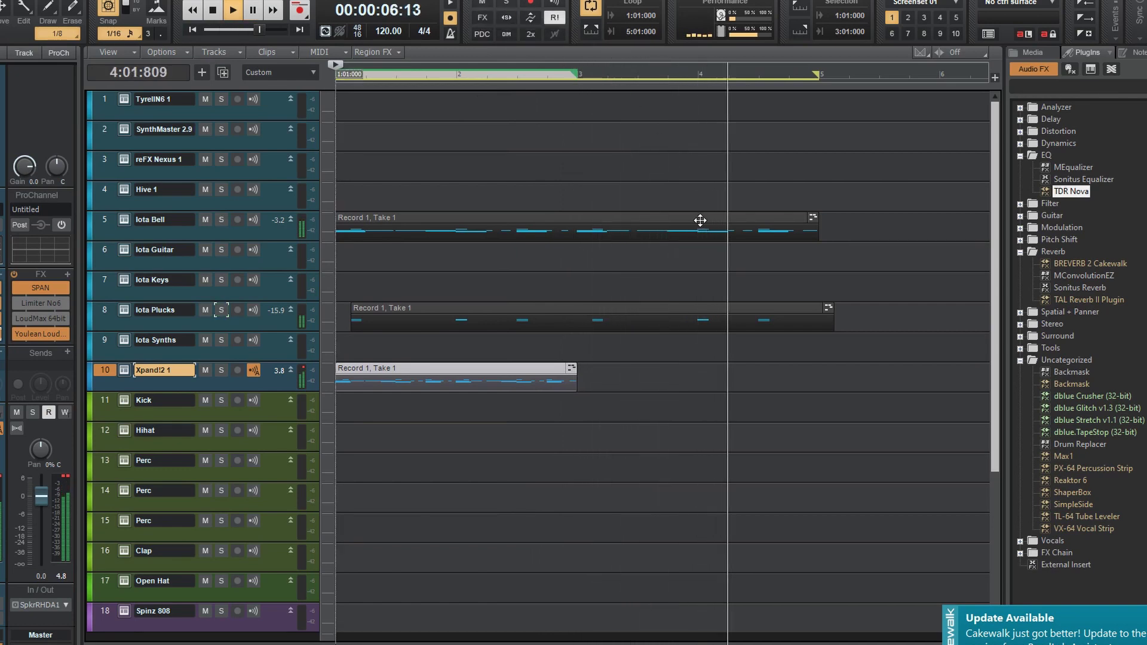
pyautogui.scroll(-3, 695, 213)
pyautogui.scroll(3, 695, 214)
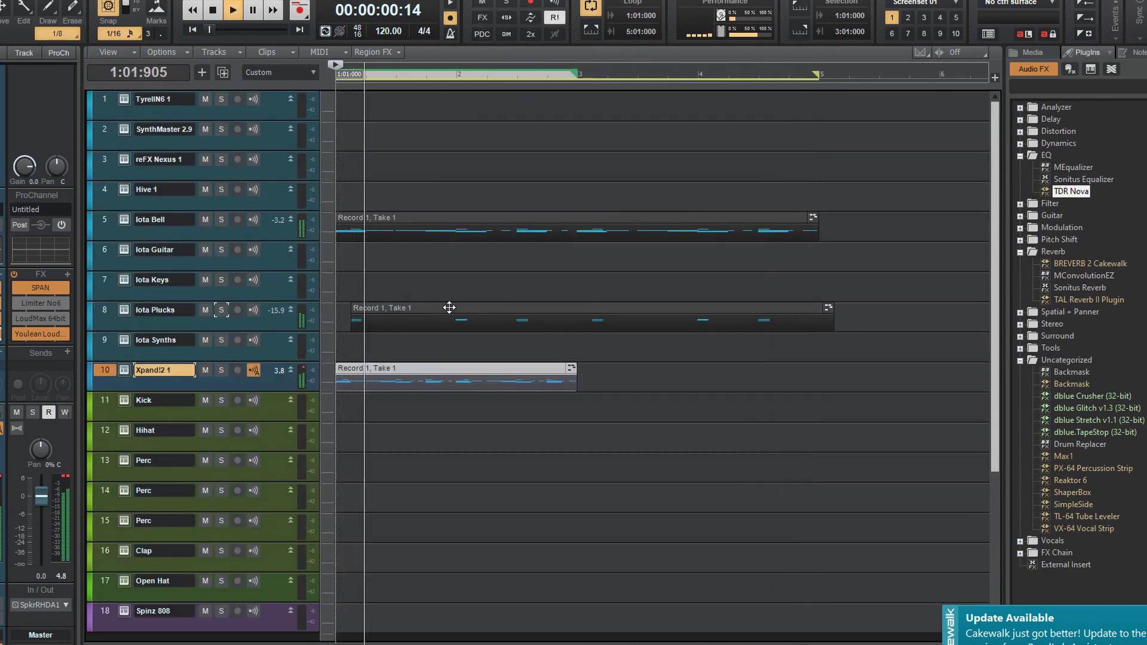
# - Add a second Xpand!2 instrument track with the Bassoon+ sound from 016 Brass + Woodwind and audition it against the melody
pyautogui.keyDown('ctrl'); pyautogui.click(237, 340); pyautogui.keyUp('ctrl')
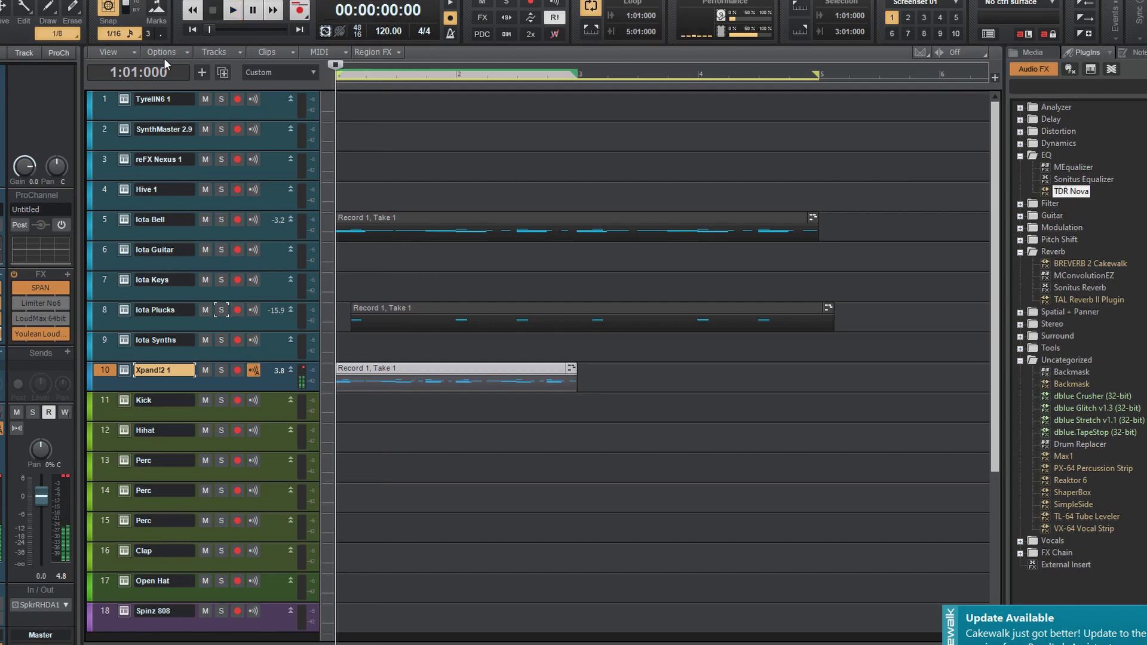
pyautogui.press('space')
pyautogui.press('space')
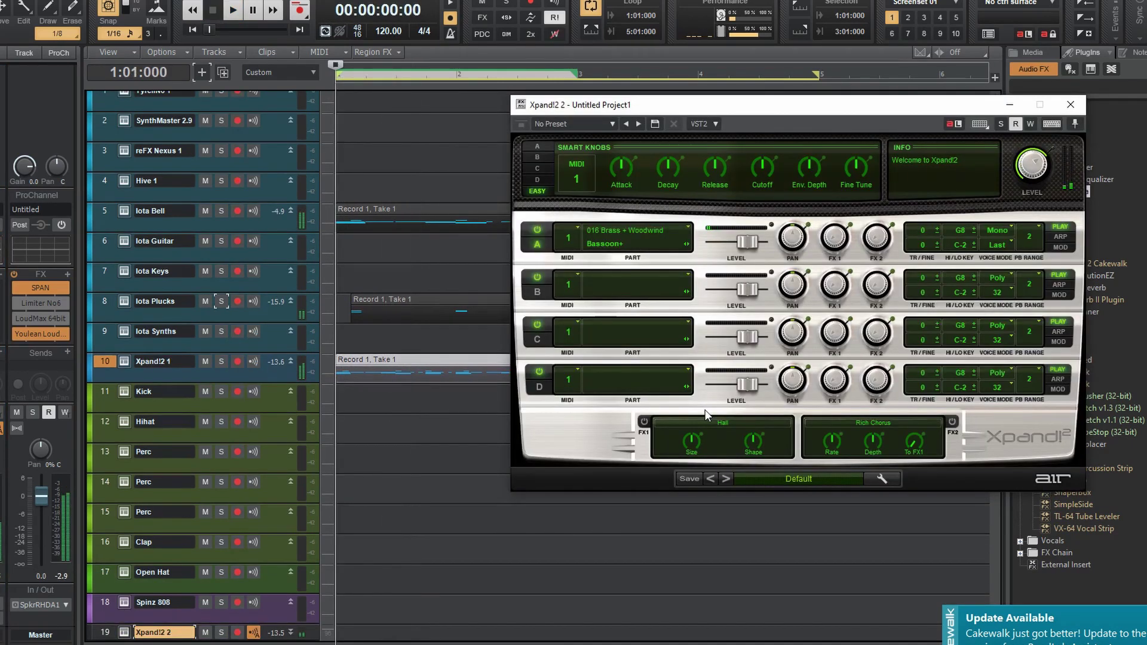
pyautogui.press('space')
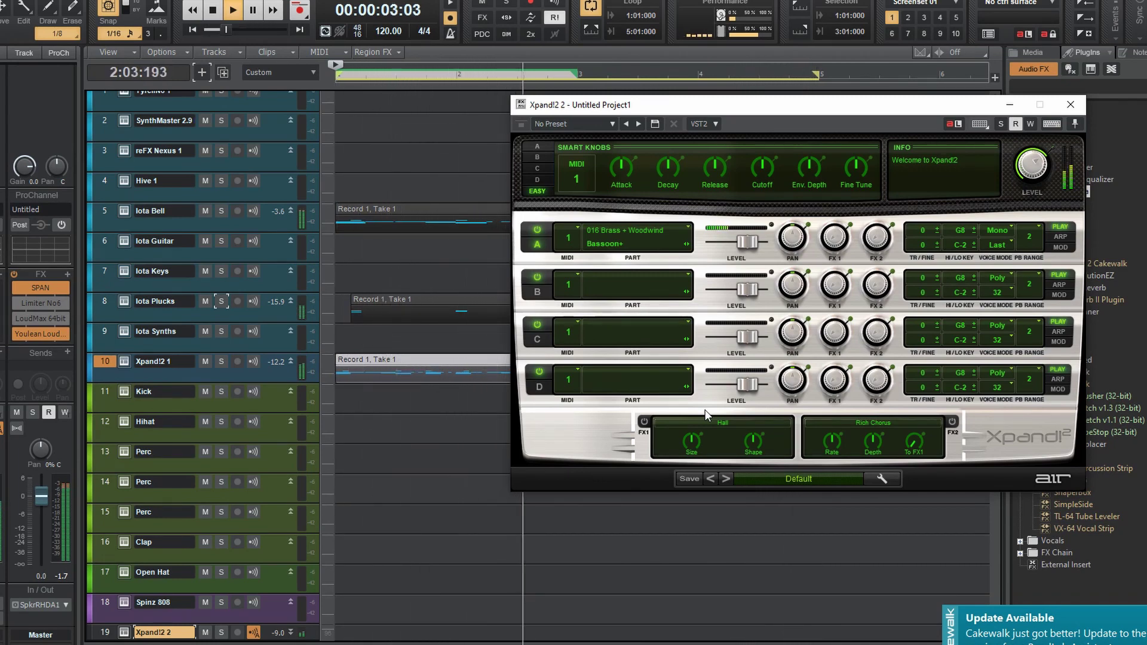
pyautogui.press('space')
# - Arm the Xpand!2 2 track and record a bassoon part through bar 4
pyautogui.scroll(-3, 239, 419)
pyautogui.click(238, 431)
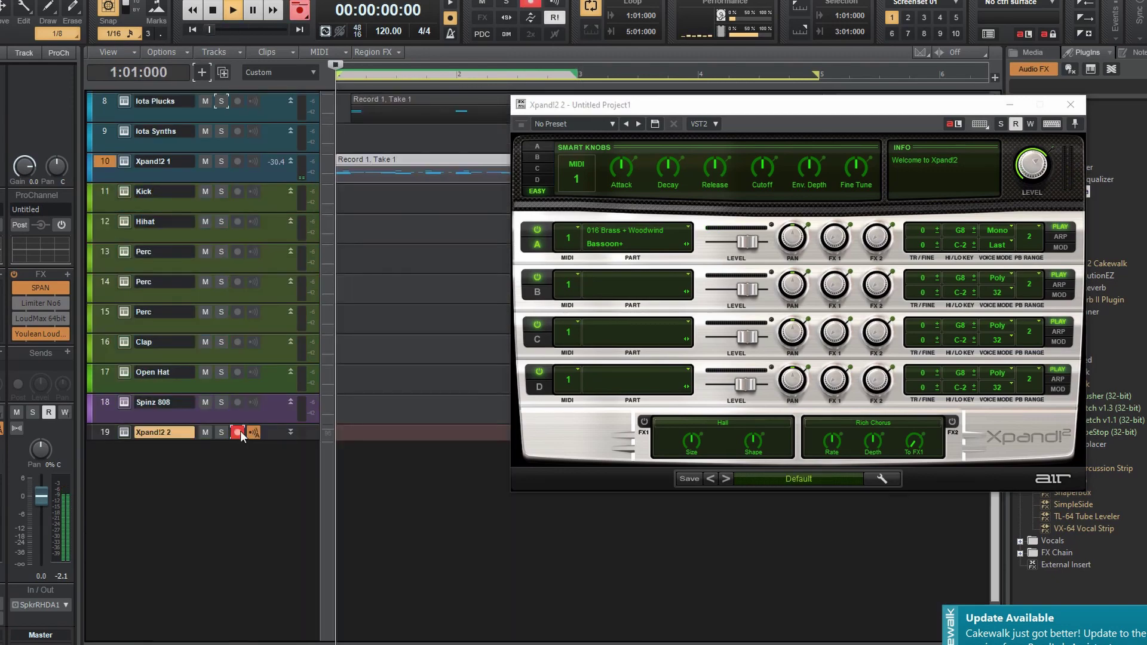
pyautogui.press('space')
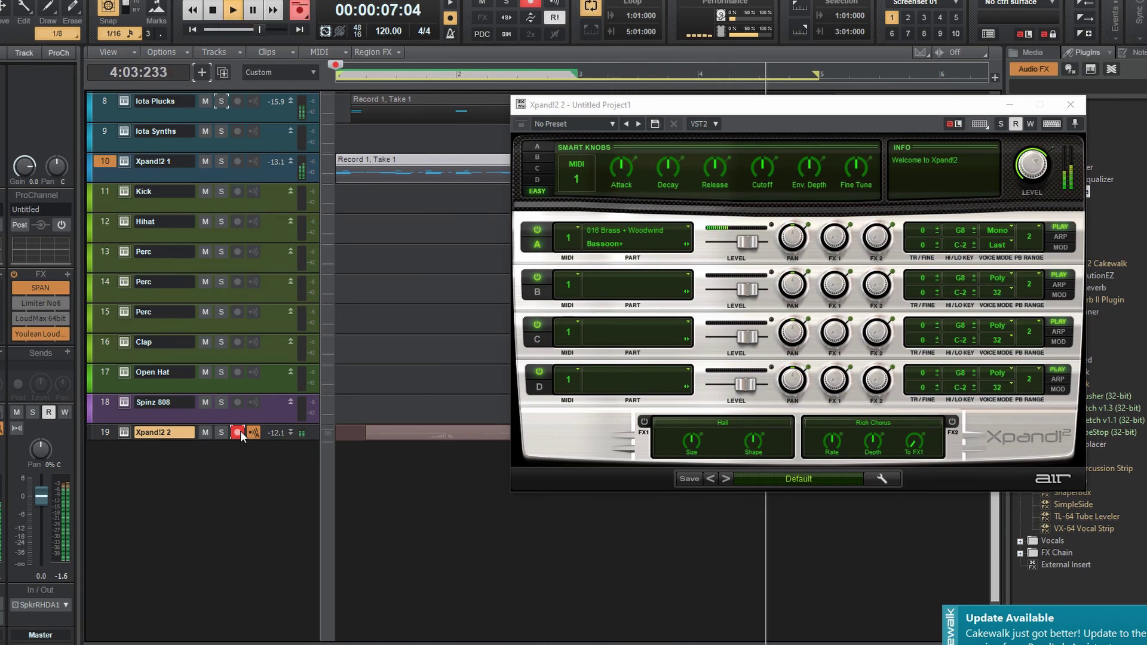
pyautogui.press('space')
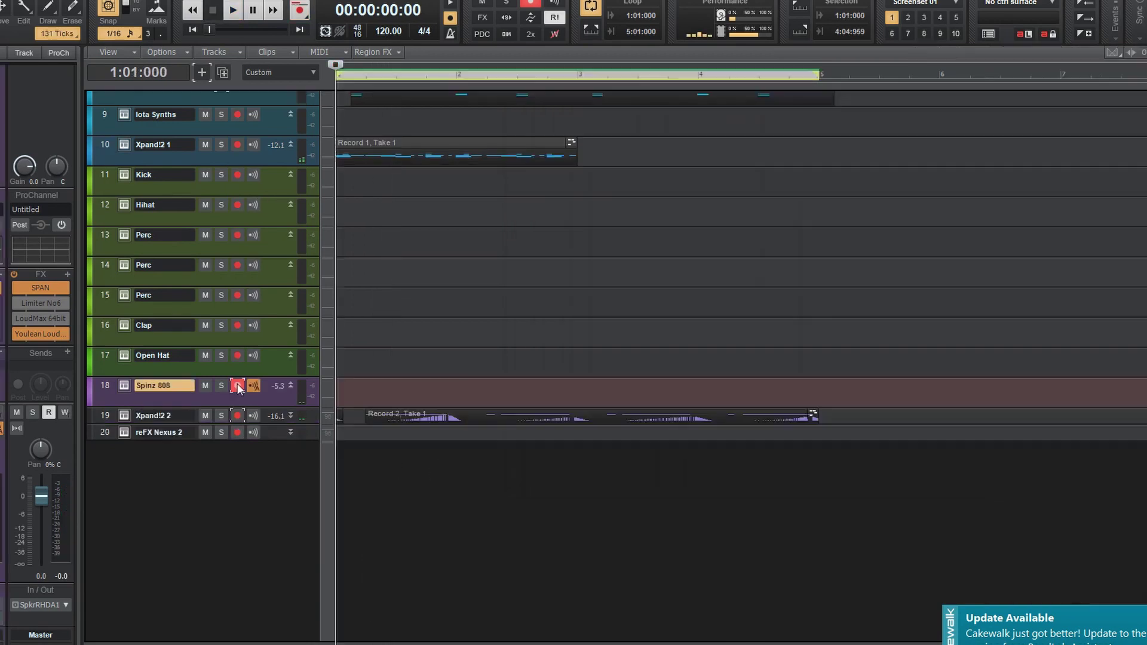
# - Record a four-bar bass line on the armed Spinz 808 track
pyautogui.press('r')
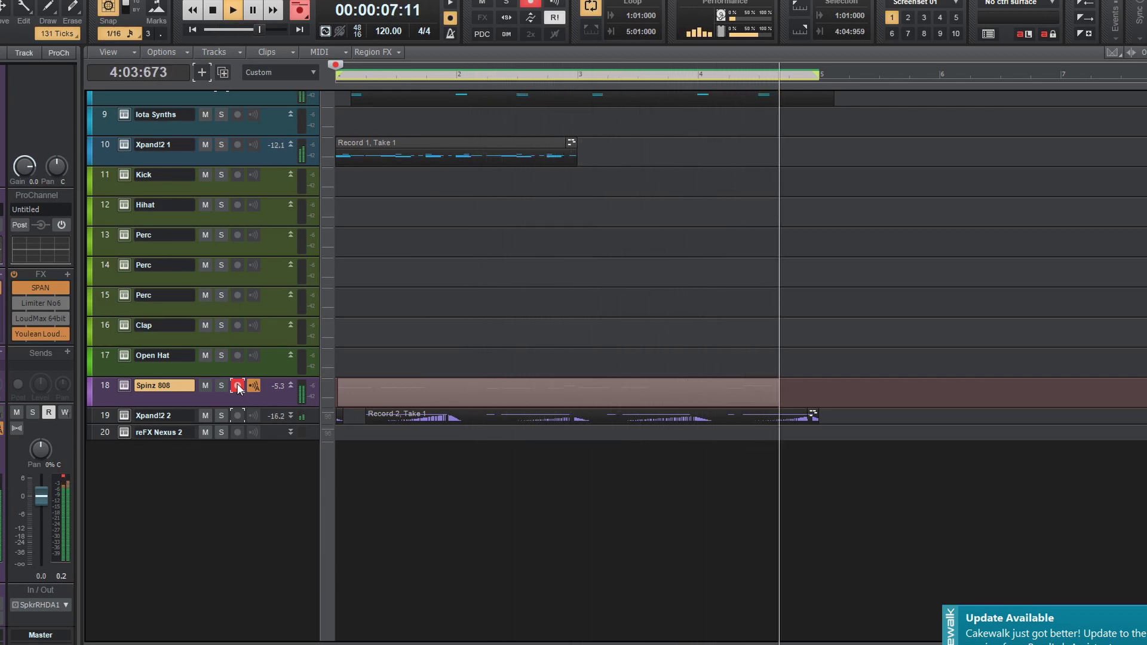
pyautogui.press('space')
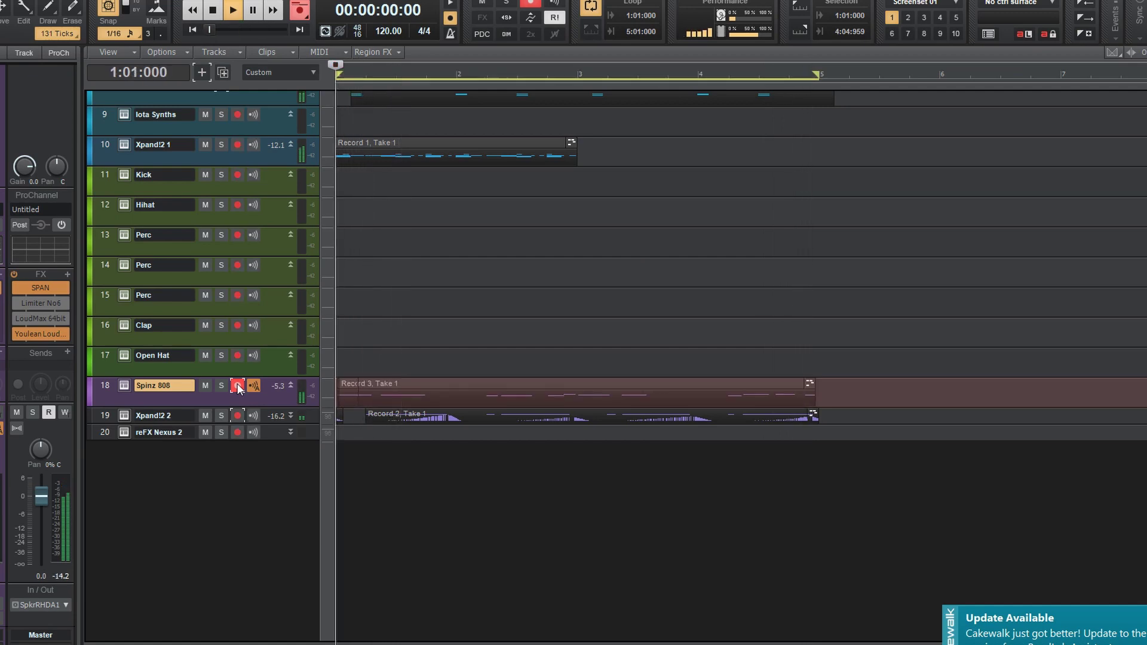
# - Open the 808 part in the Piano Roll, transpose its 12 notes down 3 semitones, and play it back
pyautogui.hotkey('alt', '3')
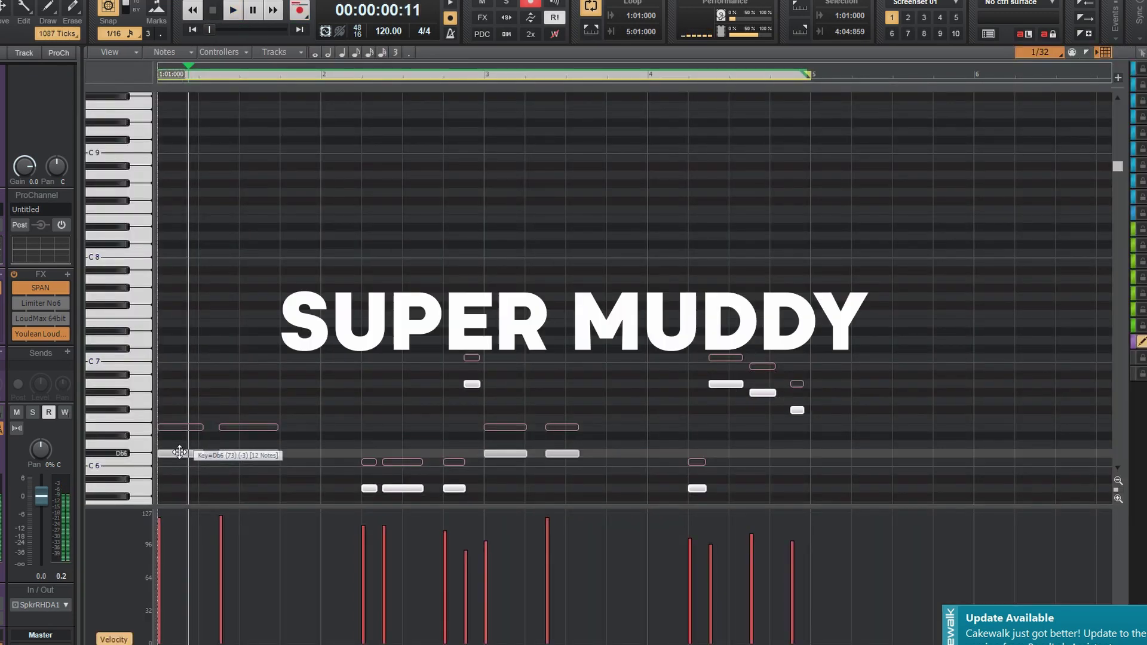
pyautogui.press('space')
pyautogui.scroll(-2, 151, 453)
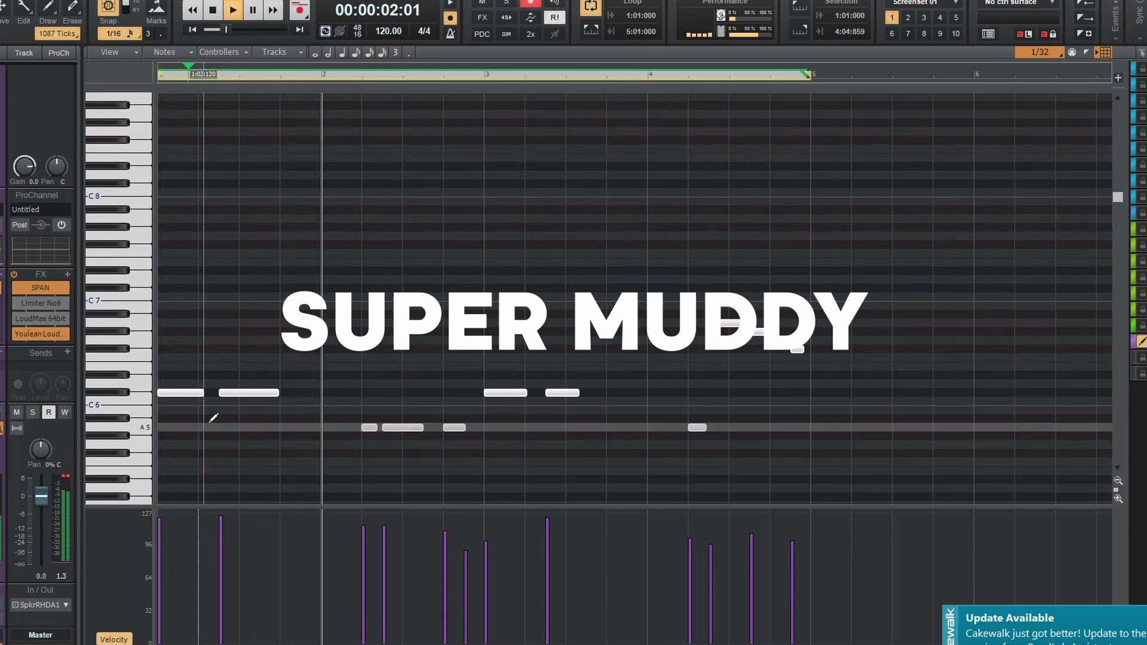
pyautogui.scroll(-2, 290, 377)
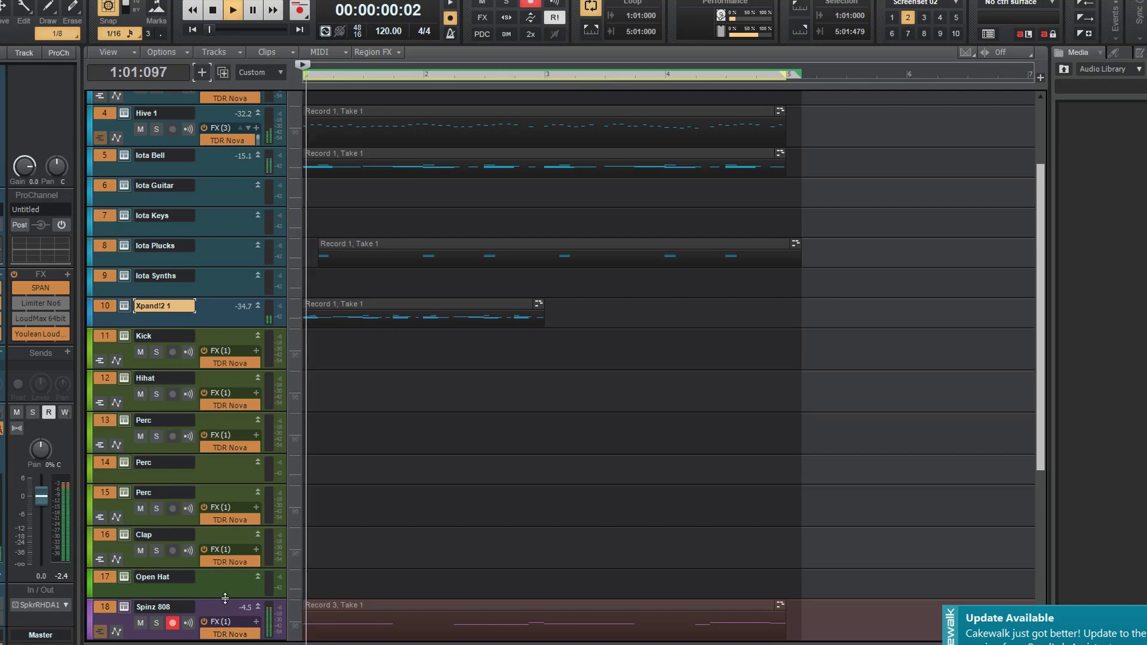
# - Disarm the Spinz 808 track and reuse its pattern on the Kick track with the kick_cherez.wav sample
pyautogui.scroll(-5, 180, 532)
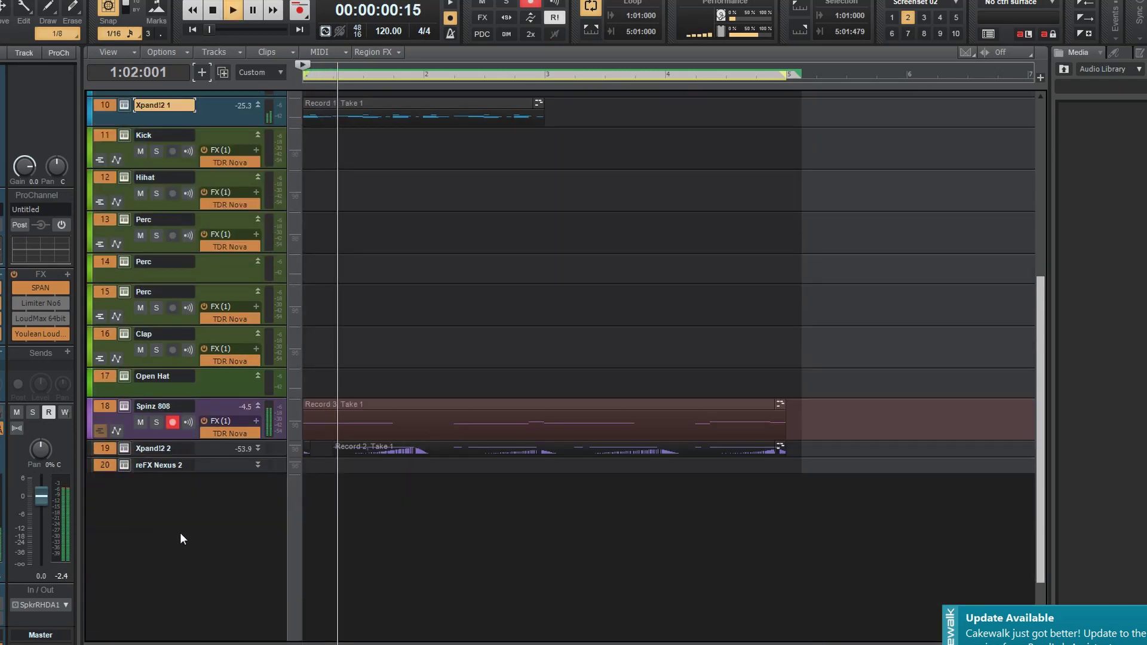
pyautogui.press('space')
pyautogui.click(172, 422)
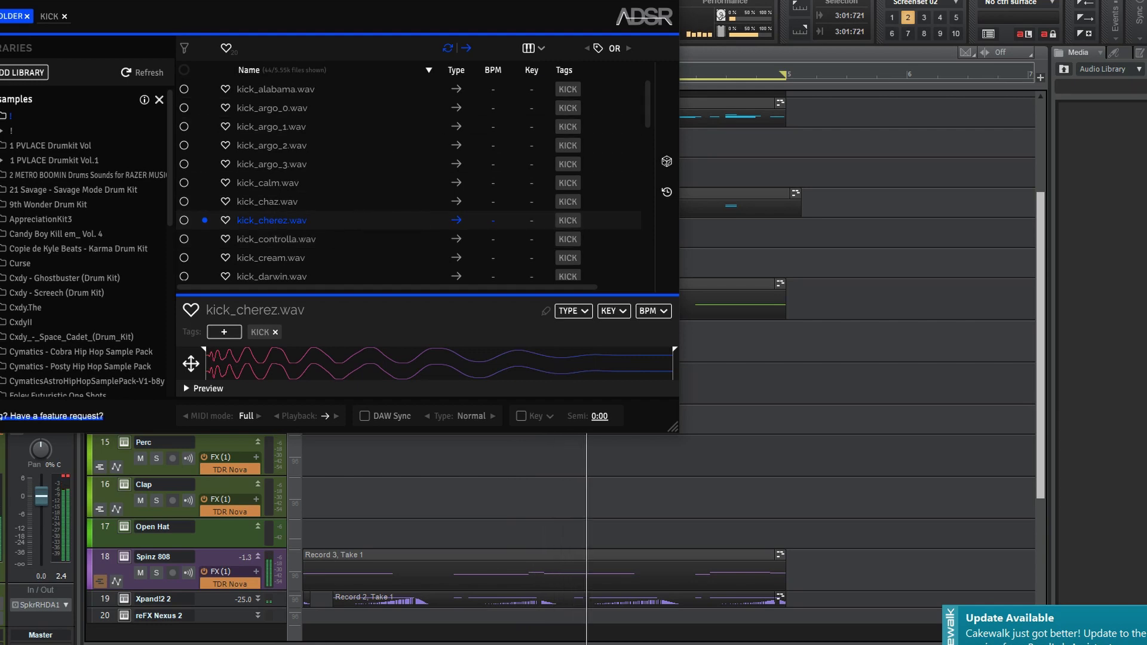
pyautogui.hotkey('alt', 'Tab')
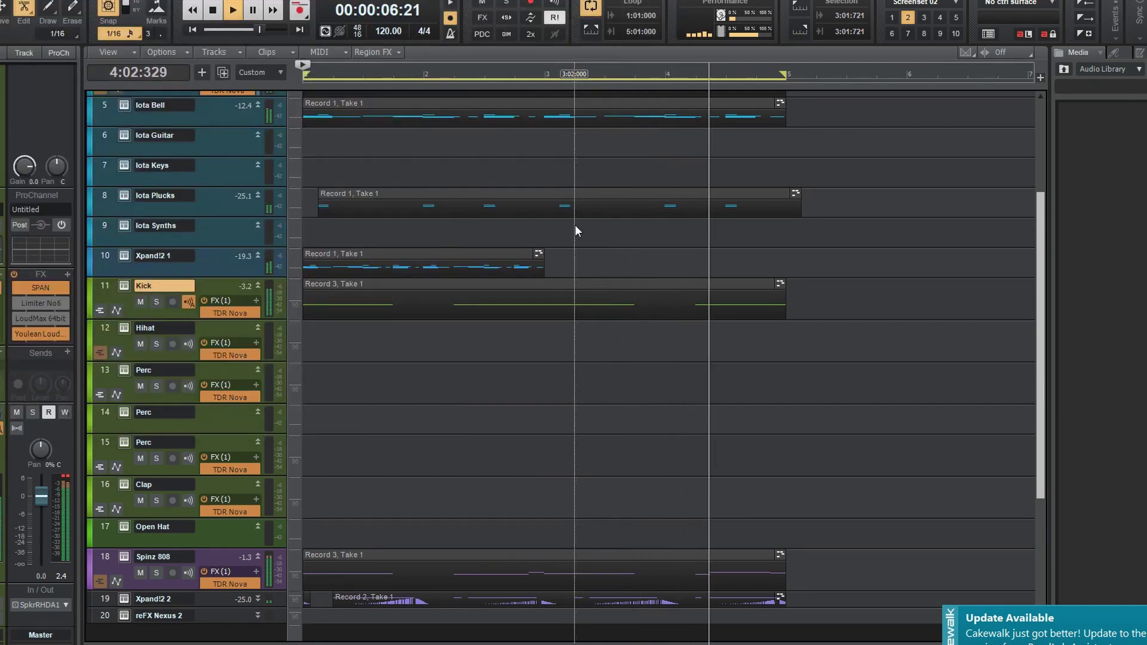
# - Select the Clap track and record a clap pattern on it
pyautogui.click(220, 489)
pyautogui.press('r')
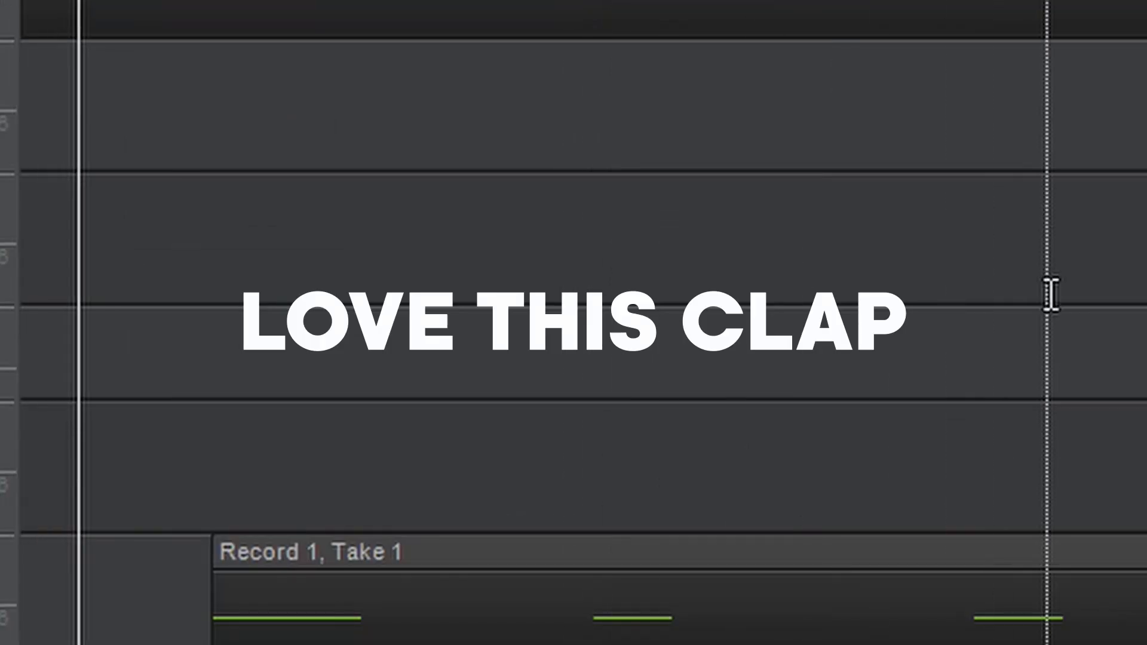
# - Look over all the tracks of the full arrangement during playback
pyautogui.scroll(-3, 1062, 313)
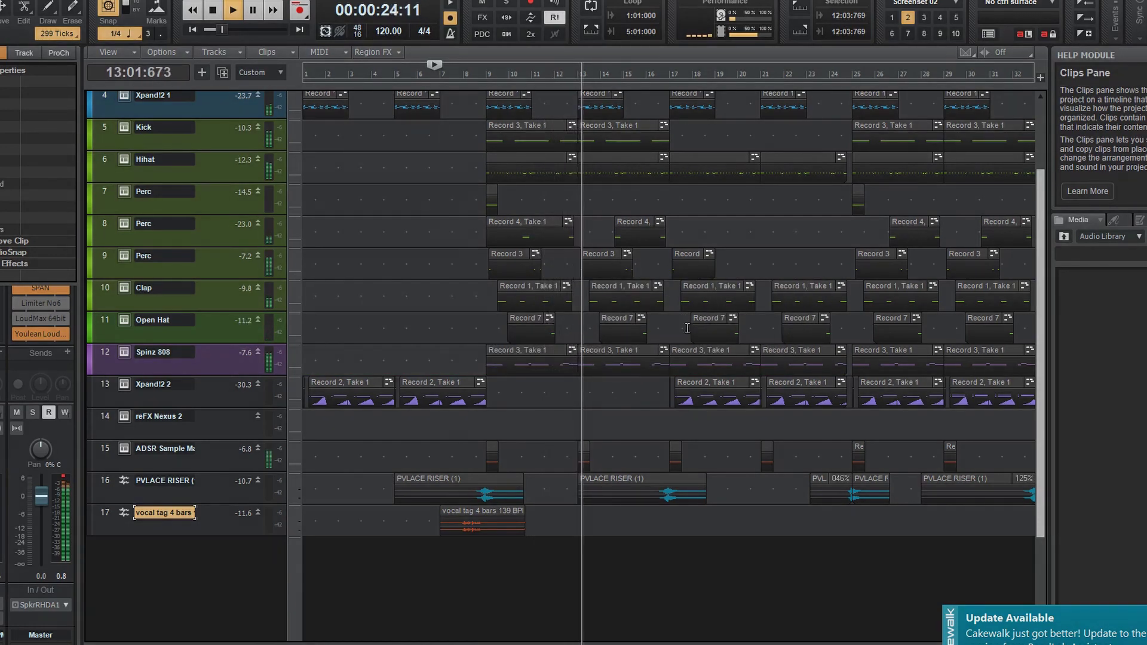
pyautogui.scroll(3, 683, 323)
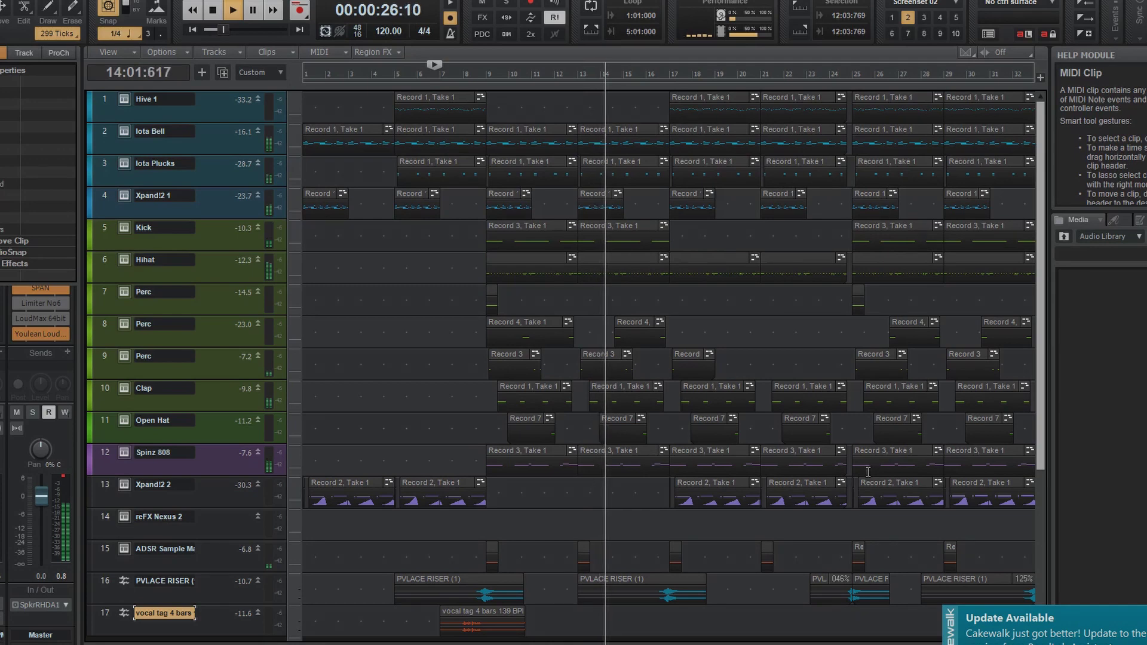